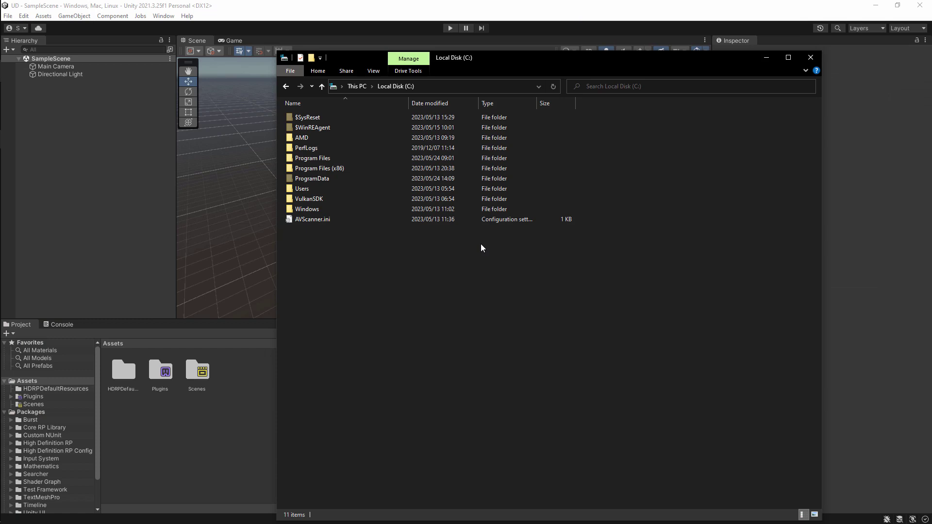
- Browse File Explorer through Program Files > Side Effects Software > Houdini Engine > Unity
{"action": "left_click_drag", "start_coordinate": [561, 57], "coordinate": [702, 64]}
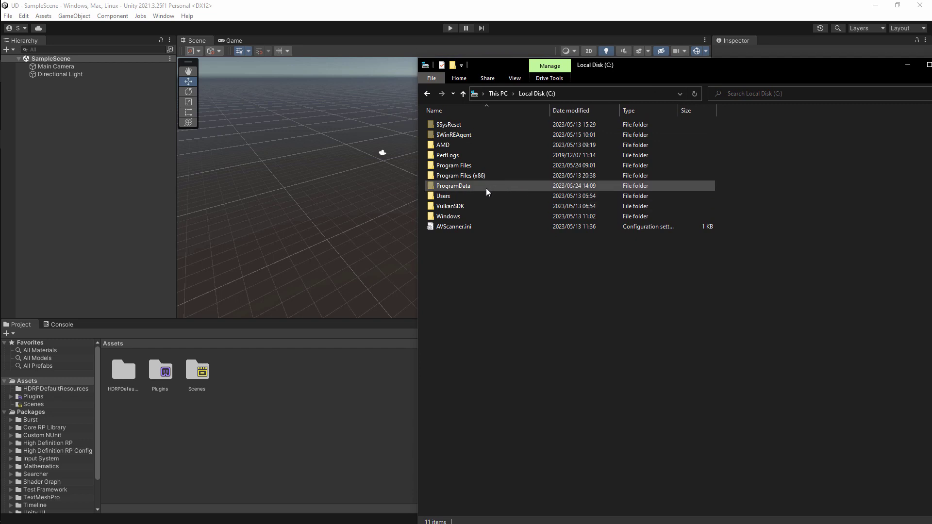
{"action": "double_click", "coordinate": [464, 166]}
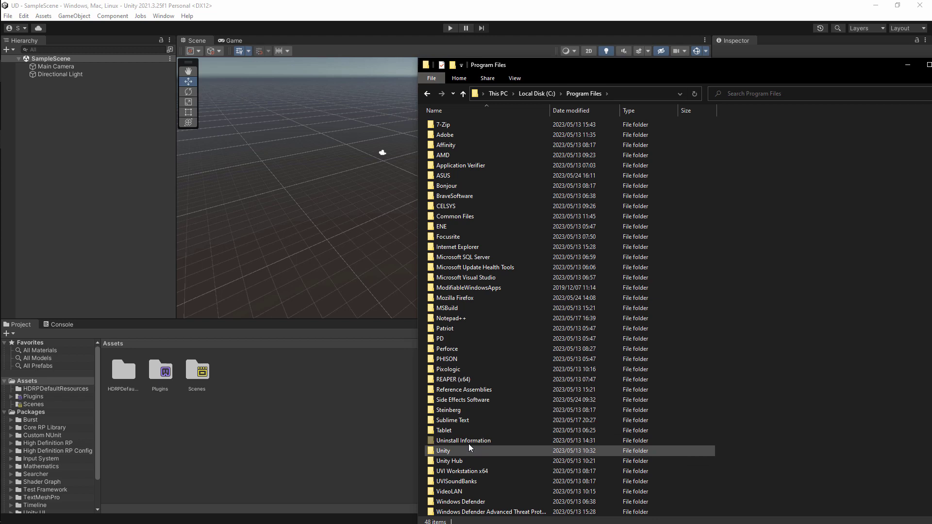
{"action": "double_click", "coordinate": [463, 400]}
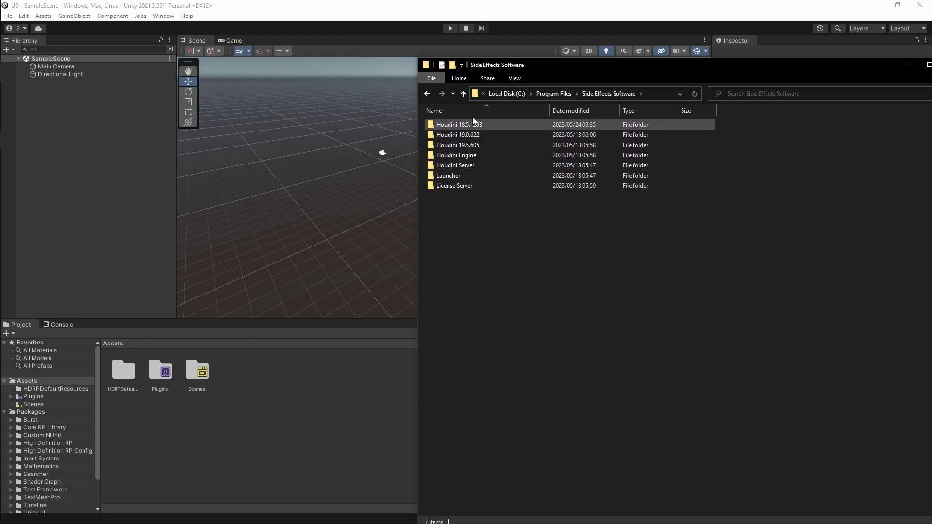
{"action": "left_click", "coordinate": [462, 145]}
{"action": "left_click", "coordinate": [467, 158]}
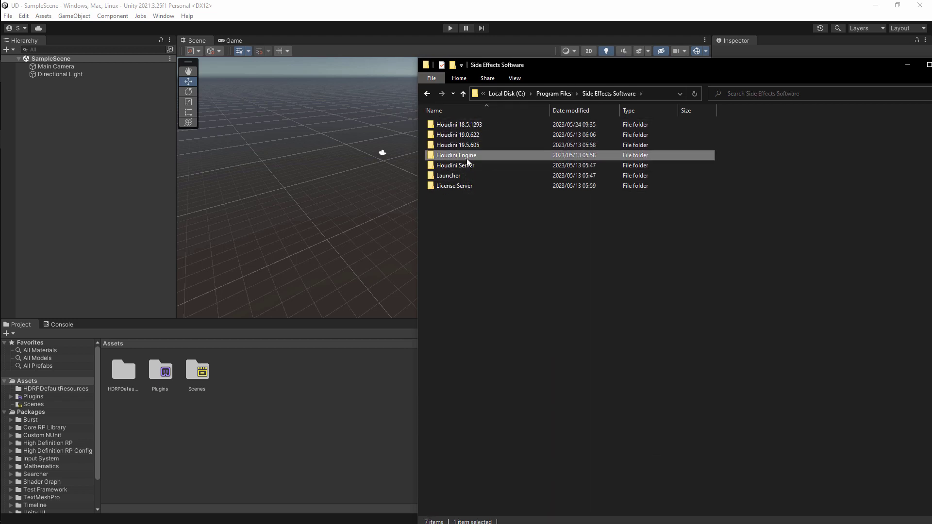
{"action": "double_click", "coordinate": [467, 158]}
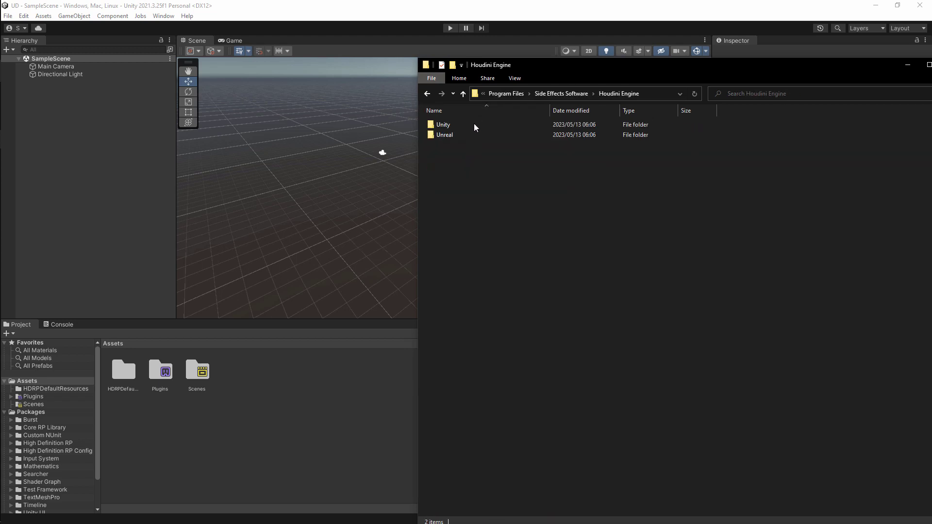
{"action": "double_click", "coordinate": [446, 126]}
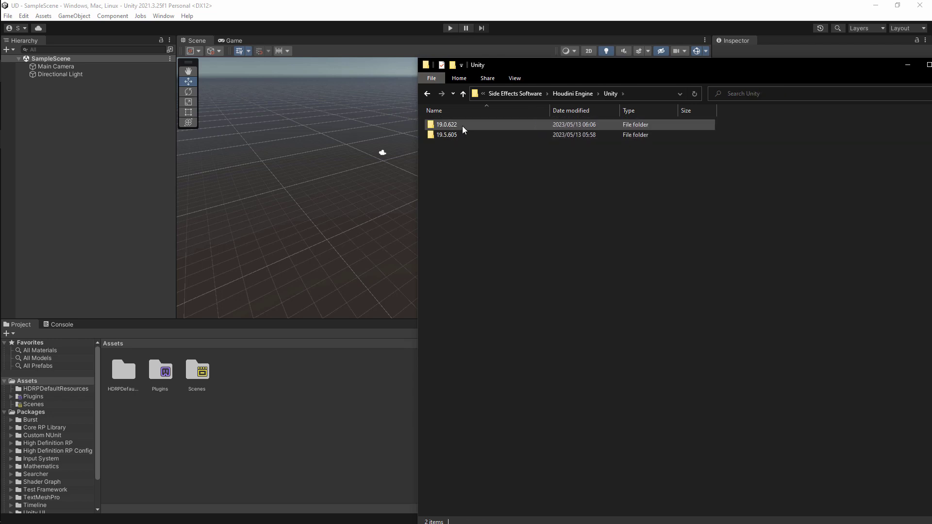
{"action": "mouse_move", "coordinate": [446, 135]}
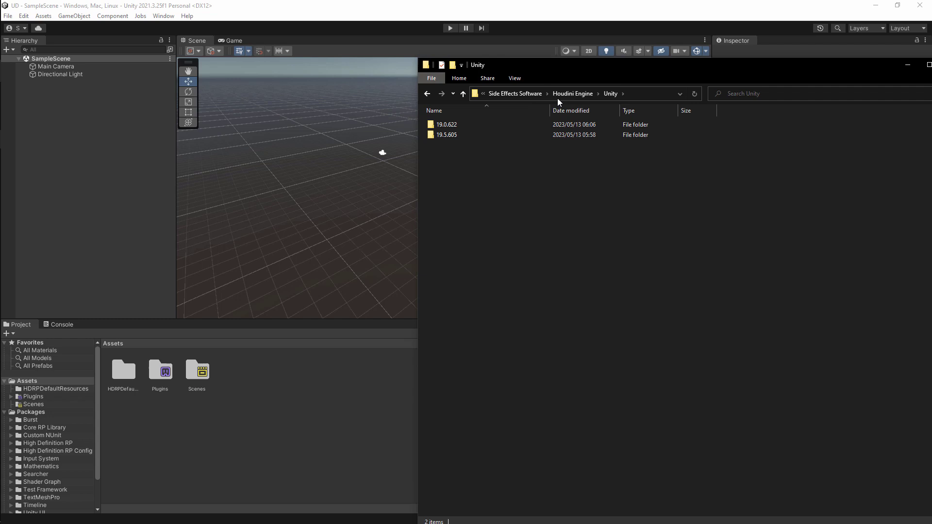
- Import HoudiniEngineUnity.unitypackage from the 19.5.605 folder into the Unity project's Assets
{"action": "double_click", "coordinate": [453, 136]}
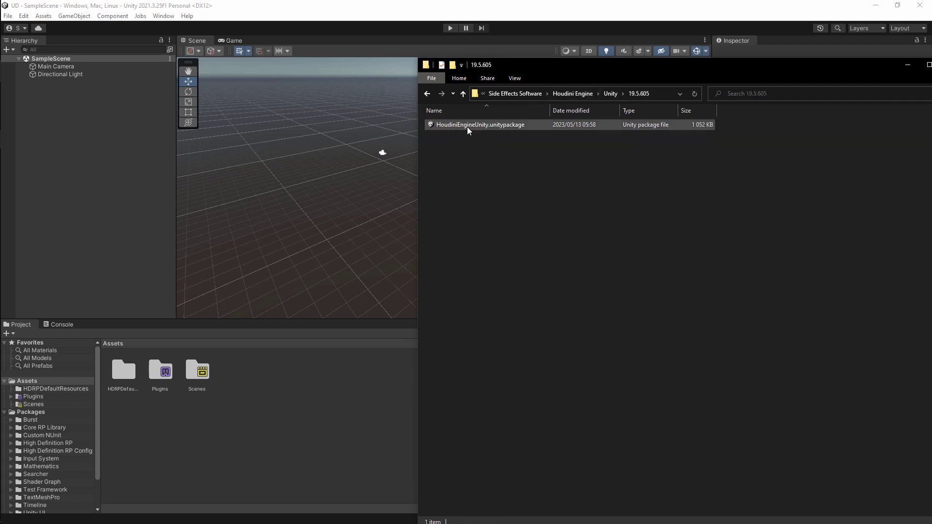
{"action": "left_click", "coordinate": [469, 125]}
{"action": "left_click_drag", "start_coordinate": [338, 340], "coordinate": [307, 383]}
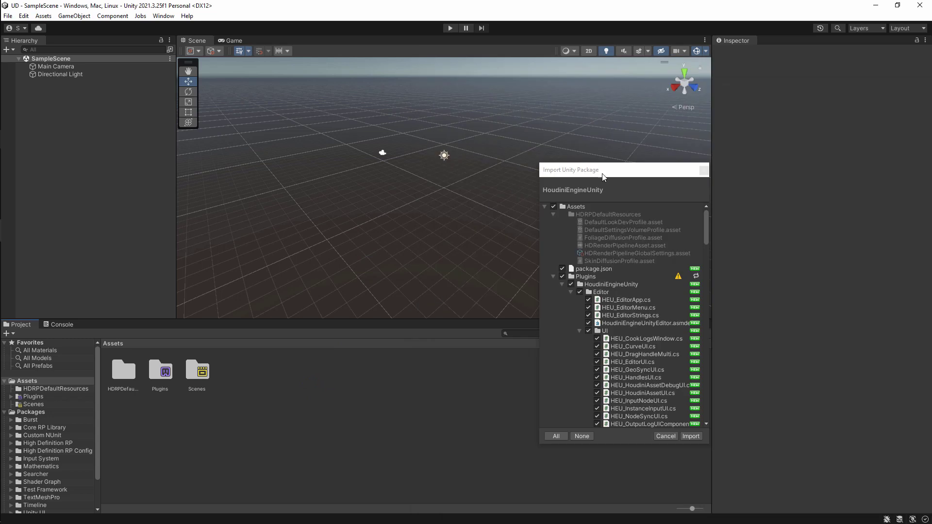
{"action": "left_click", "coordinate": [607, 408]}
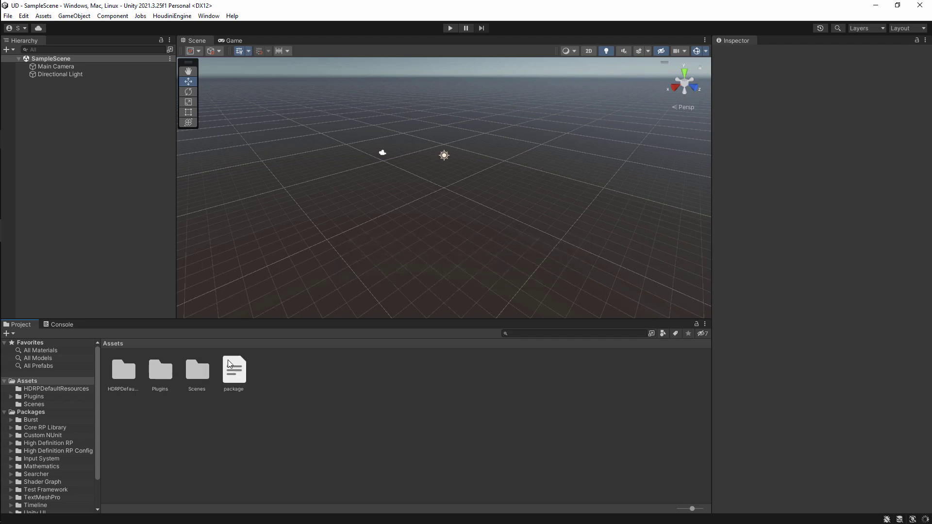
- Create a new folder named HDA under Unity's Assets
{"action": "right_click", "coordinate": [36, 382]}
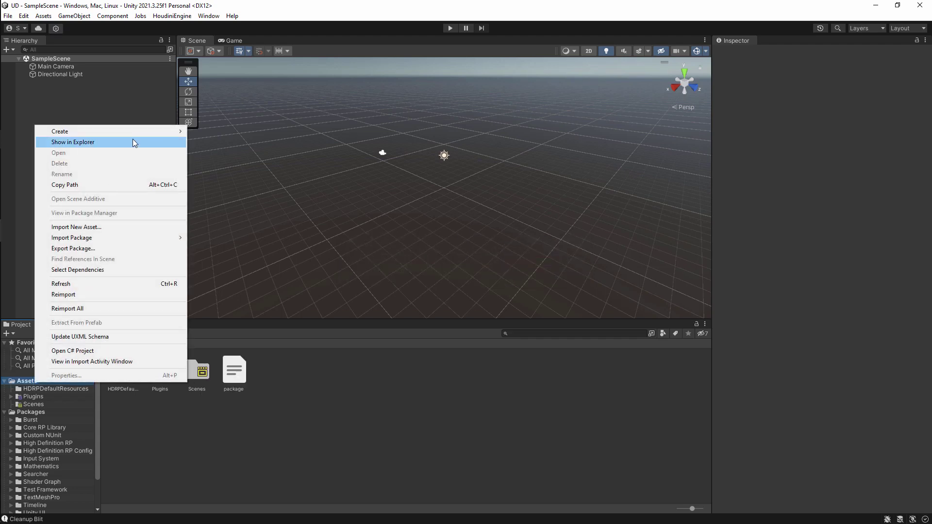
{"action": "mouse_move", "coordinate": [121, 131]}
{"action": "left_click", "coordinate": [265, 10]}
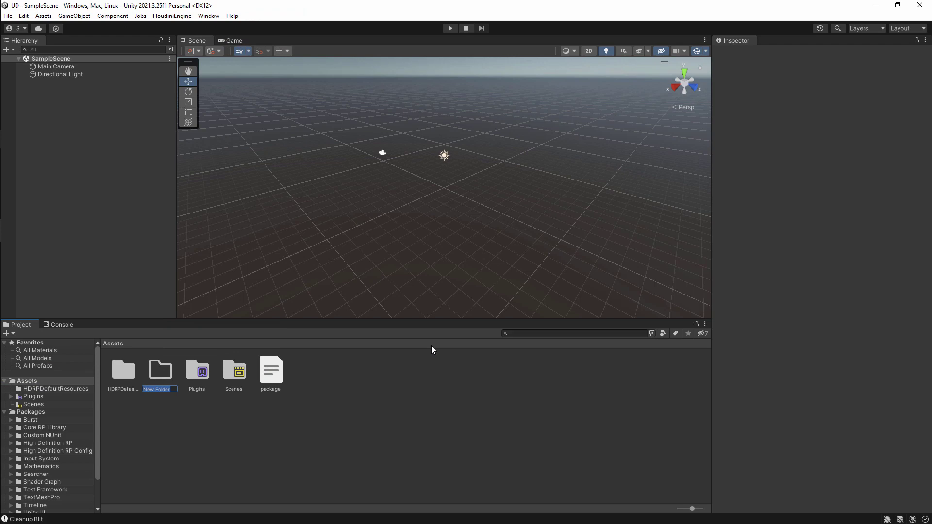
{"action": "type", "text": "HDA"}
{"action": "key", "text": "Return"}
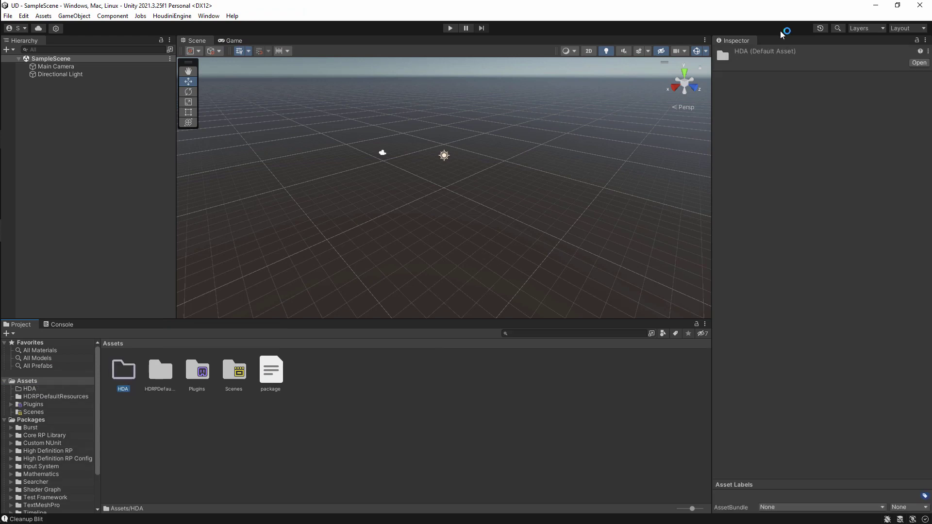
- Show the HDA folder in File Explorer, then switch to the UD folder window
{"action": "right_click", "coordinate": [122, 381]}
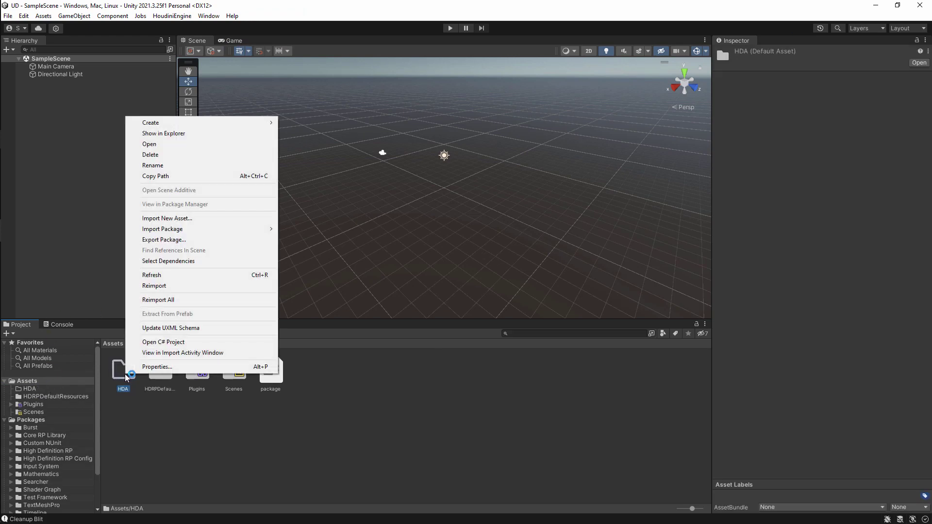
{"action": "left_click", "coordinate": [174, 134]}
{"action": "left_click_drag", "start_coordinate": [247, 10], "coordinate": [424, 64]}
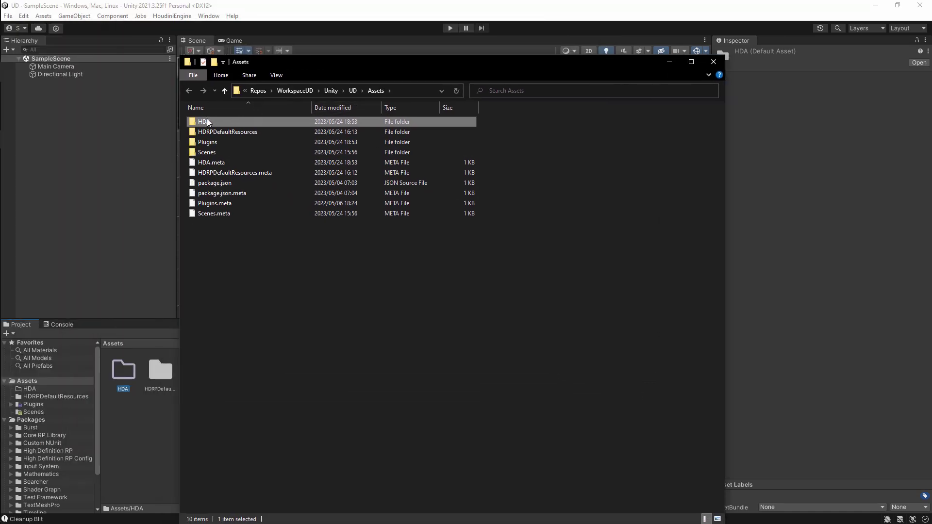
{"action": "double_click", "coordinate": [208, 121]}
{"action": "left_click", "coordinate": [417, 91]}
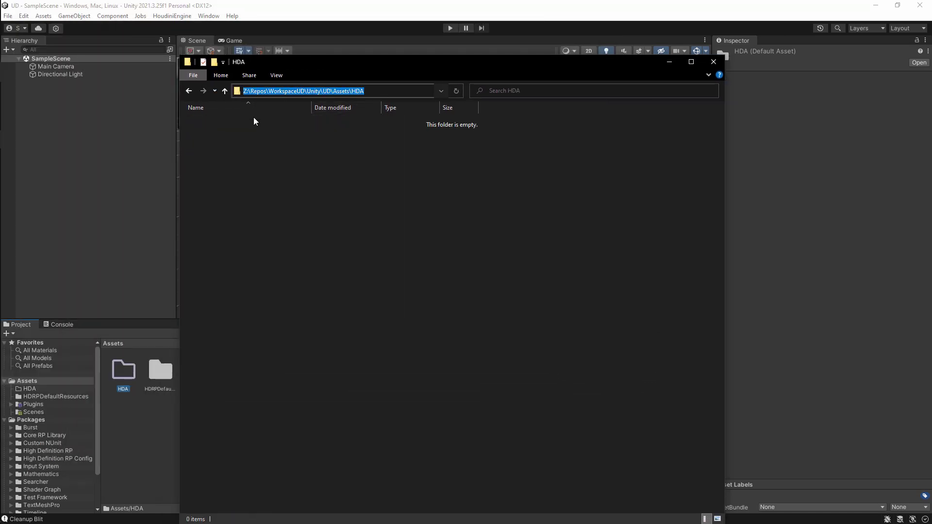
{"action": "key", "text": "alt+Tab"}
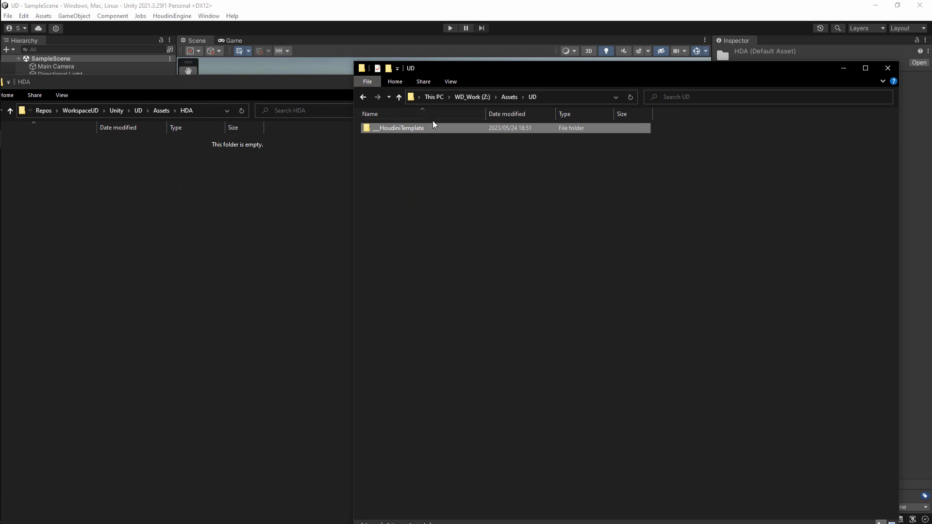
- Inspect the __HoudiniTemplate folder and its FBX subfolder, then return to UD
{"action": "right_click", "coordinate": [417, 127]}
{"action": "left_click", "coordinate": [413, 133]}
{"action": "double_click", "coordinate": [380, 128]}
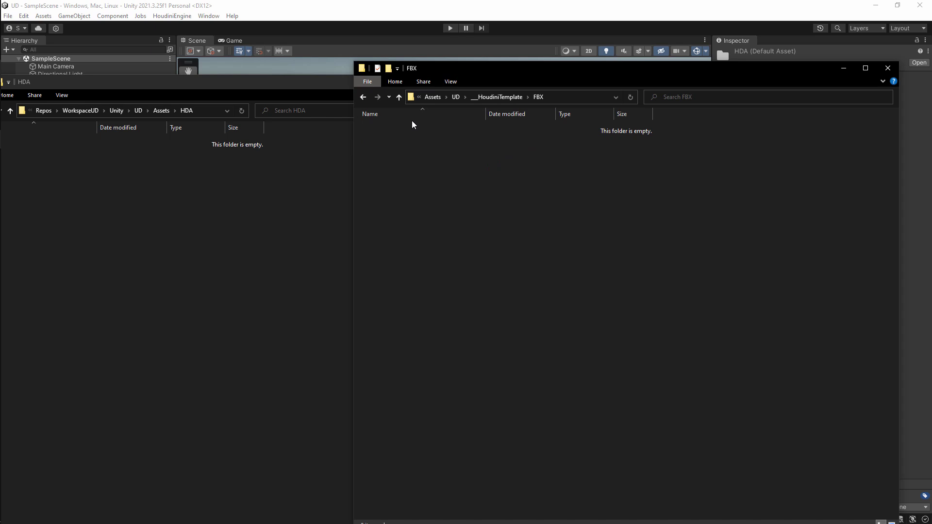
{"action": "left_click", "coordinate": [493, 98]}
{"action": "left_click", "coordinate": [504, 97]}
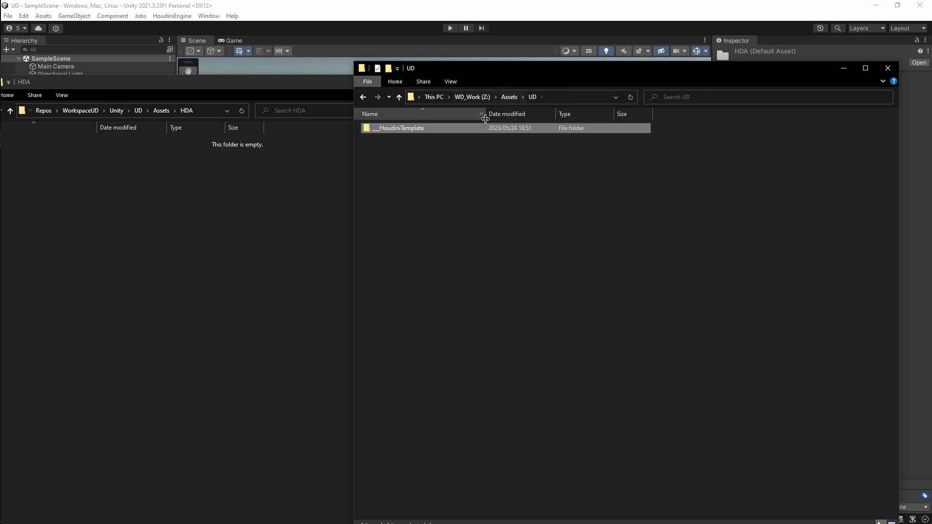
- Duplicate __HoudiniTemplate in the UD folder and rename the copy to Test
{"action": "left_click", "coordinate": [413, 129]}
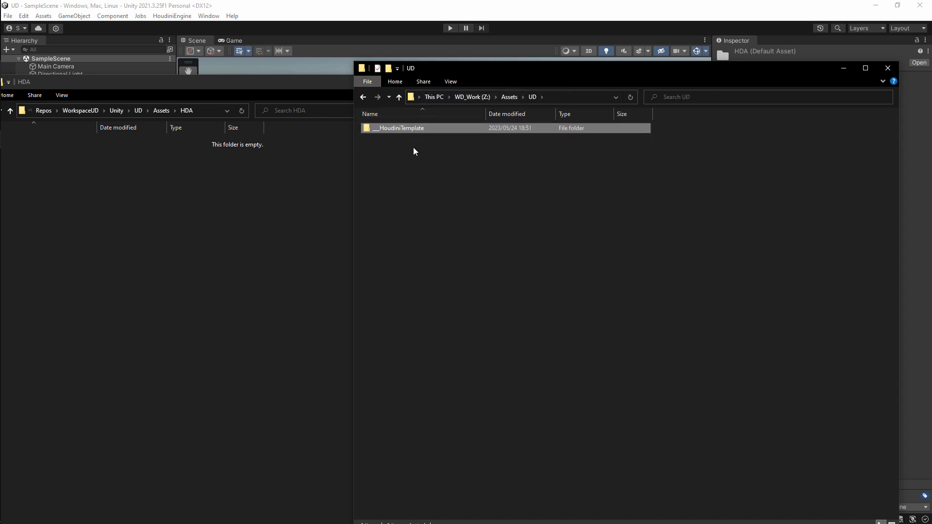
{"action": "left_click", "coordinate": [419, 173]}
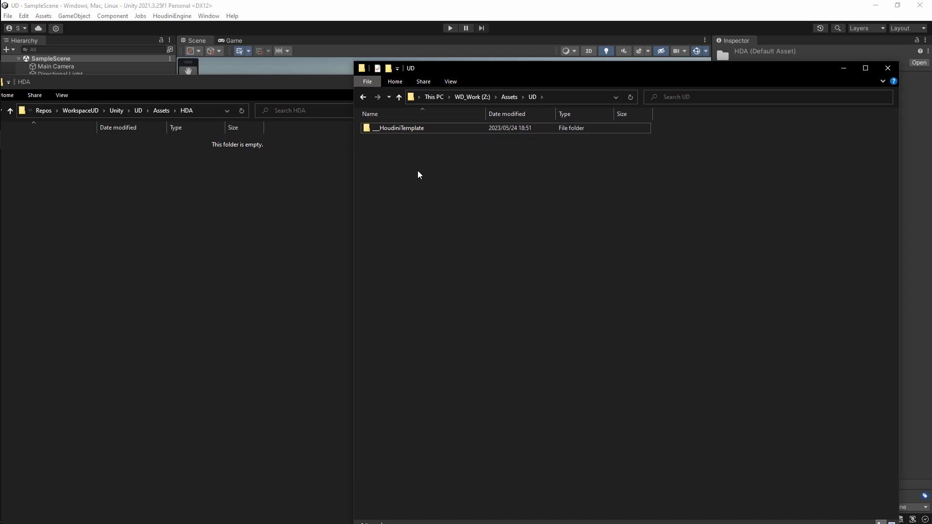
{"action": "key", "text": "ctrl+v"}
{"action": "key", "text": "F2"}
{"action": "key", "text": "End"}
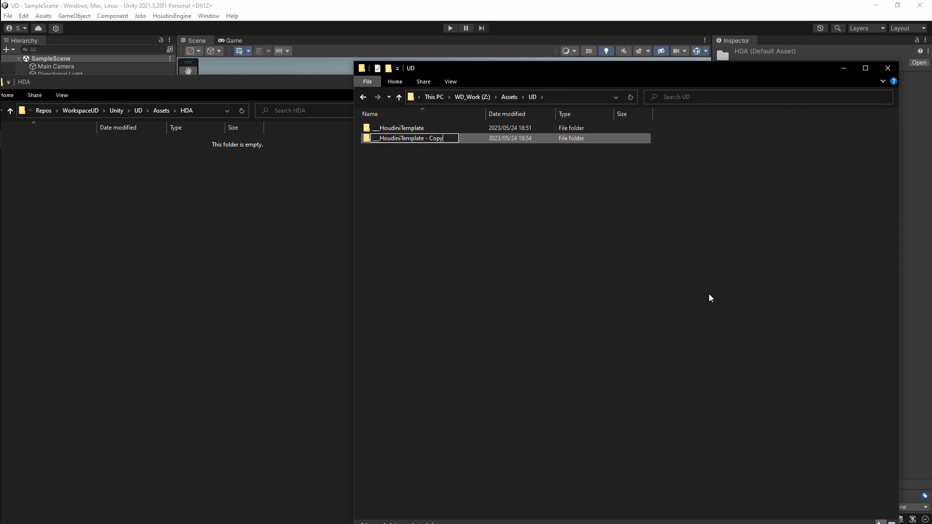
{"action": "key", "text": "shift+Left"}
{"action": "key", "text": "shift+Left"}
{"action": "key", "text": "shift+Left"}
{"action": "key", "text": "shift+Left"}
{"action": "key", "text": "shift+Left"}
{"action": "key", "text": "shift+Left"}
{"action": "key", "text": "shift+Left"}
{"action": "key", "text": "shift+Left"}
{"action": "key", "text": "shift+Left"}
{"action": "key", "text": "shift+Left"}
{"action": "key", "text": "shift+Left"}
{"action": "key", "text": "shift+Left"}
{"action": "key", "text": "shift+Left"}
{"action": "key", "text": "shift+Left"}
{"action": "key", "text": "shift+Left"}
{"action": "key", "text": "shift+Left"}
{"action": "key", "text": "shift+Left"}
{"action": "key", "text": "shift+Left"}
{"action": "key", "text": "shift+Left"}
{"action": "key", "text": "shift+Left"}
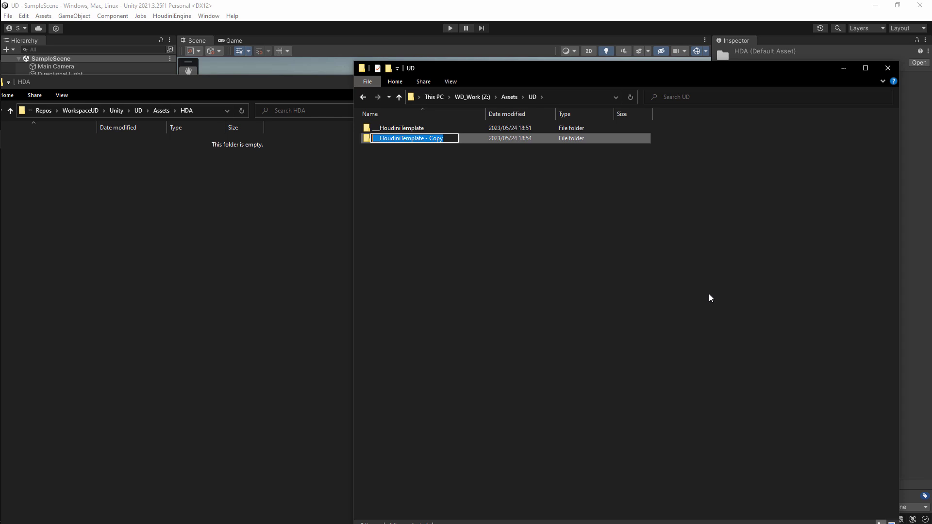
{"action": "type", "text": "Test"}
{"action": "key", "text": "Return"}
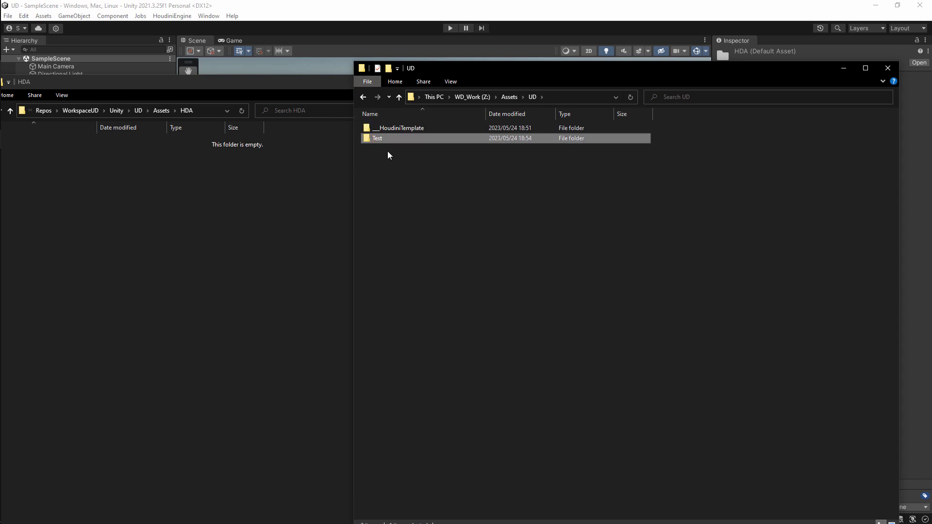
{"action": "key", "text": "alt"}
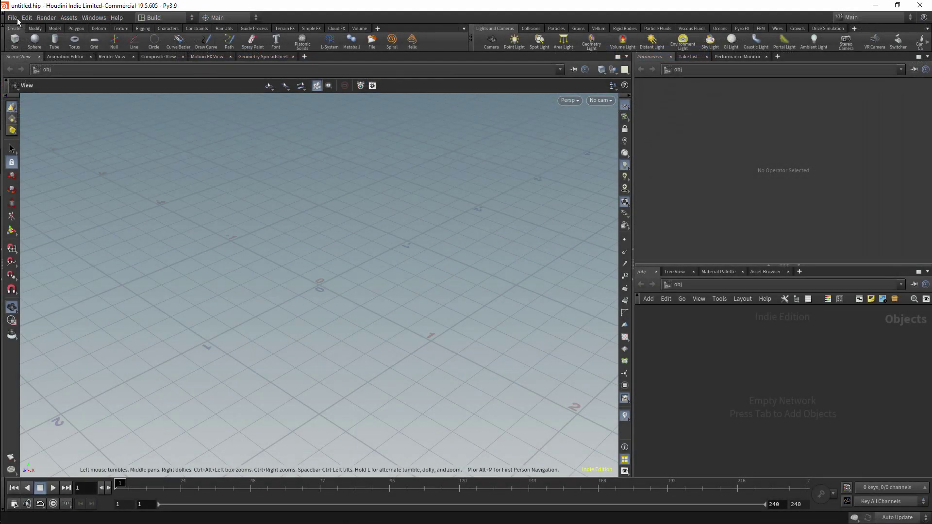
- Save the Houdini scene as Test in the Z:/Assets/UD/Test folder
{"action": "left_click", "coordinate": [17, 21]}
{"action": "left_click", "coordinate": [33, 75]}
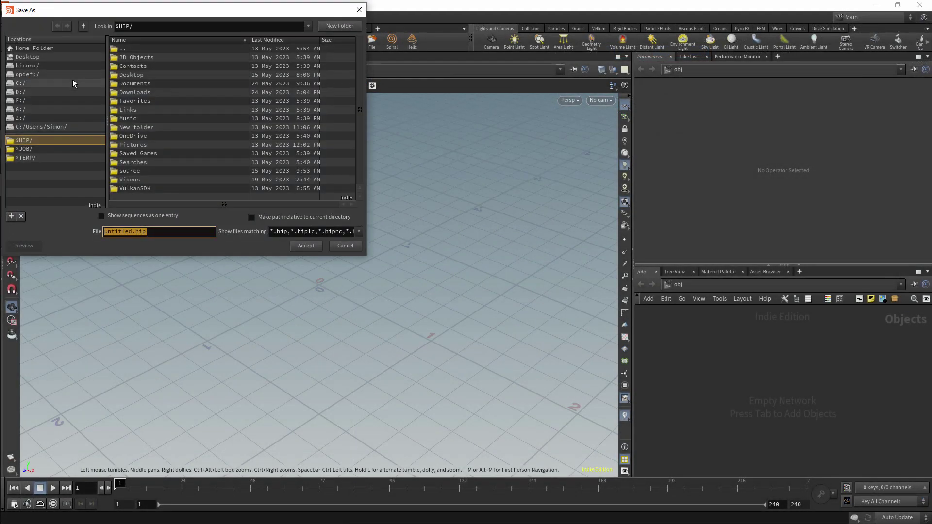
{"action": "left_click", "coordinate": [20, 118]}
{"action": "double_click", "coordinate": [158, 68]}
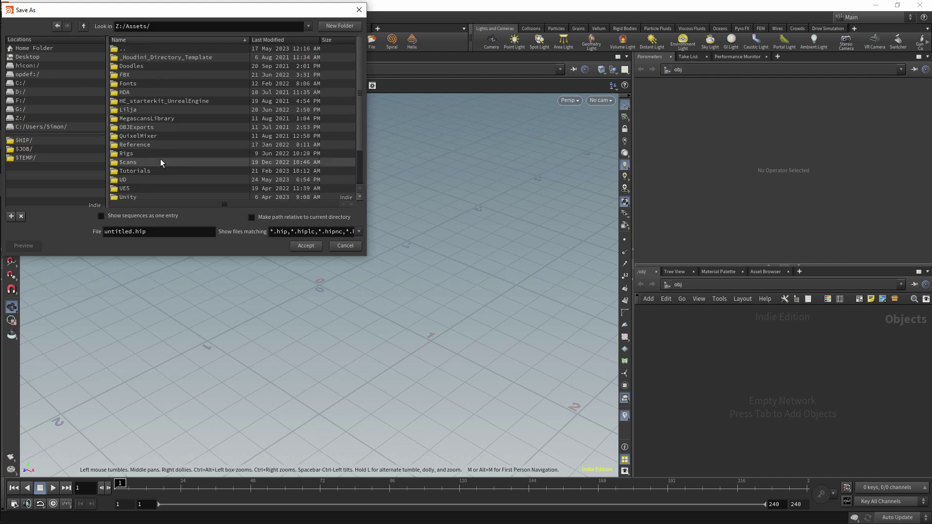
{"action": "double_click", "coordinate": [127, 180]}
{"action": "double_click", "coordinate": [125, 66]}
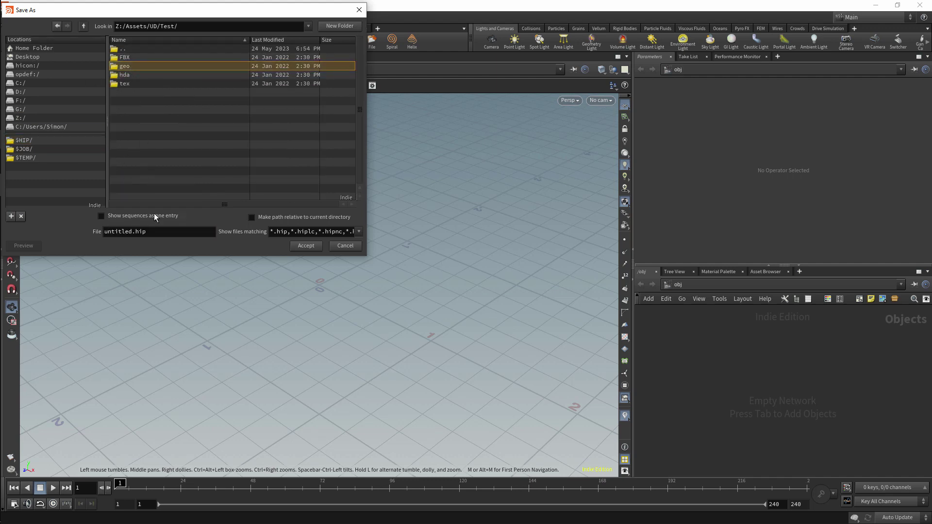
{"action": "left_click", "coordinate": [136, 232]}
{"action": "key", "text": "BackSpace"}
{"action": "type", "text": "Test"}
{"action": "key", "text": "Return"}
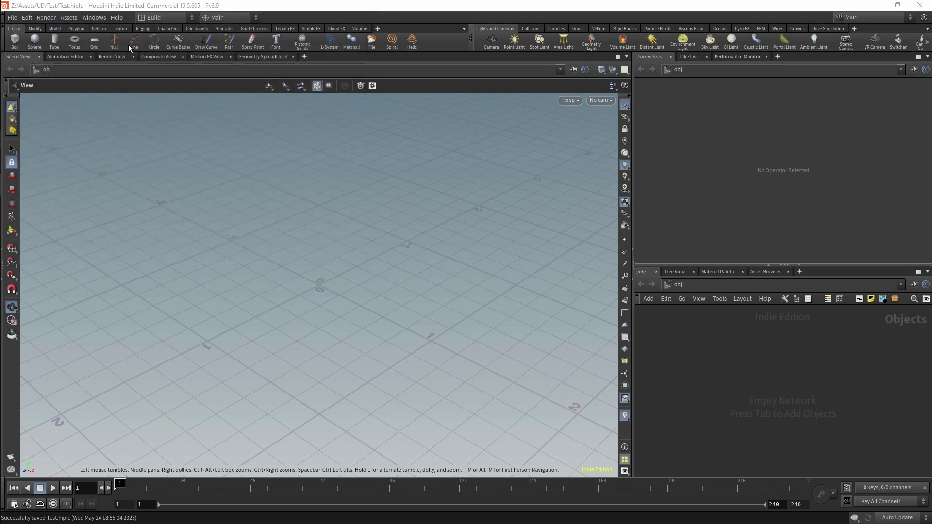
- View the Network Editor's UnityExporter radial menu script in the radial menu editor
{"action": "left_click", "coordinate": [28, 19]}
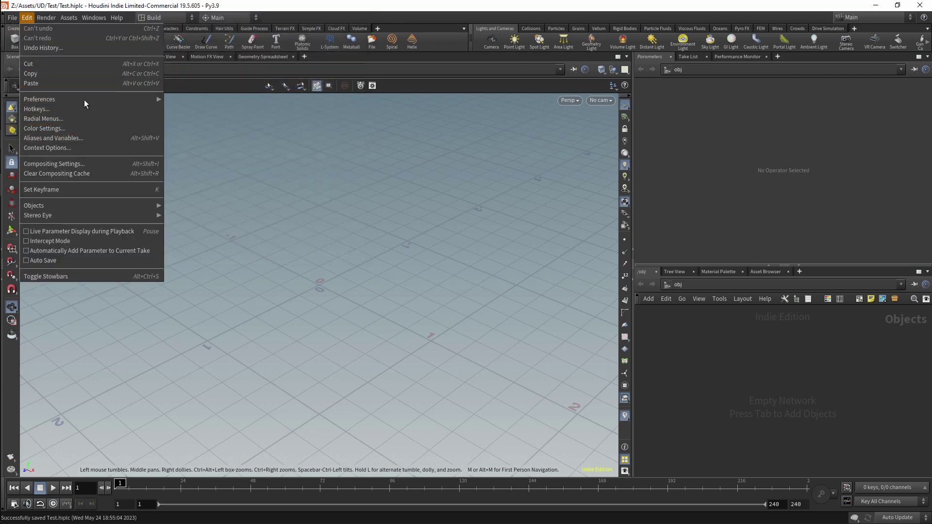
{"action": "left_click", "coordinate": [100, 120]}
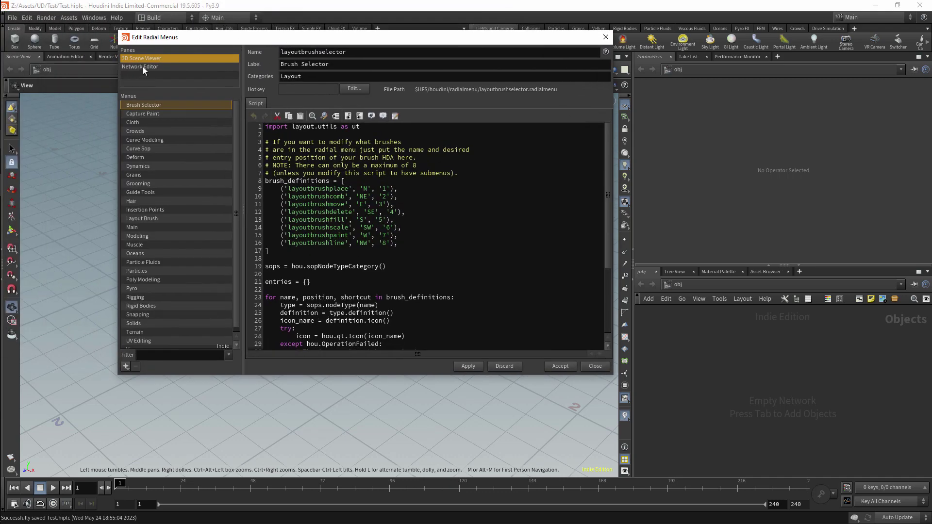
{"action": "left_click", "coordinate": [142, 66]}
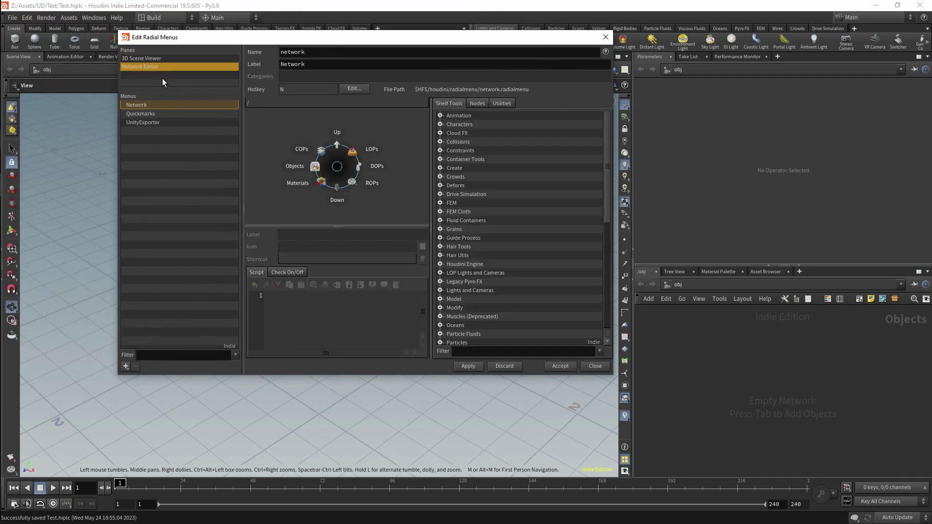
{"action": "left_click", "coordinate": [158, 123]}
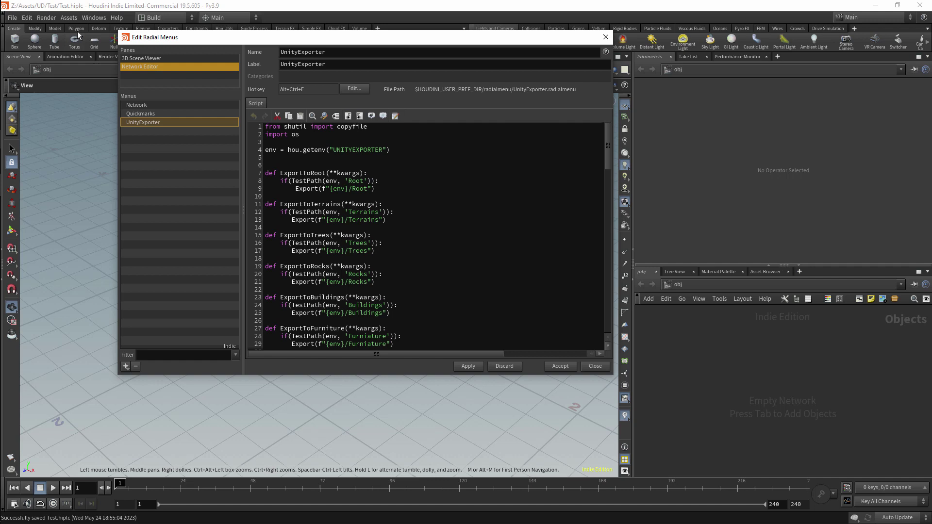
{"action": "left_click", "coordinate": [27, 18]}
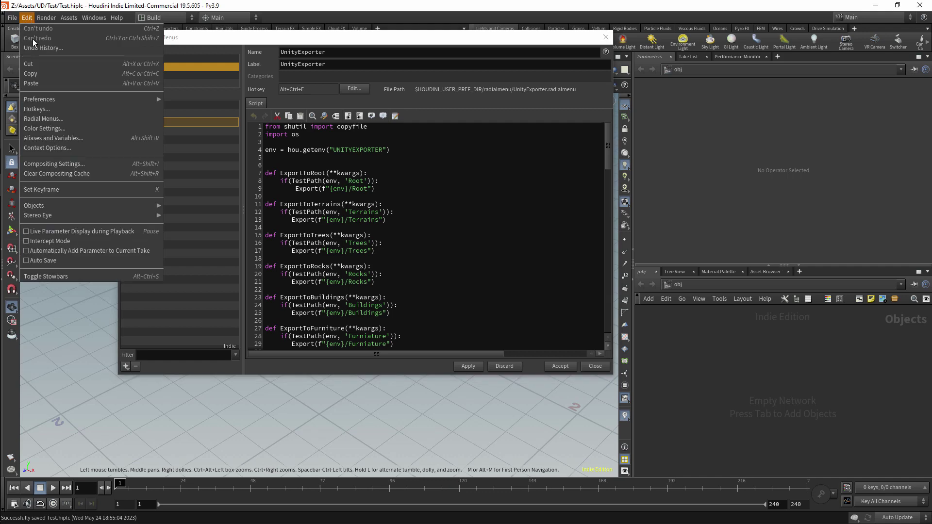
- Enter a new variable named UNITYEXPORTER with the pasted Unity HDA folder path as value
{"action": "left_click", "coordinate": [55, 137]}
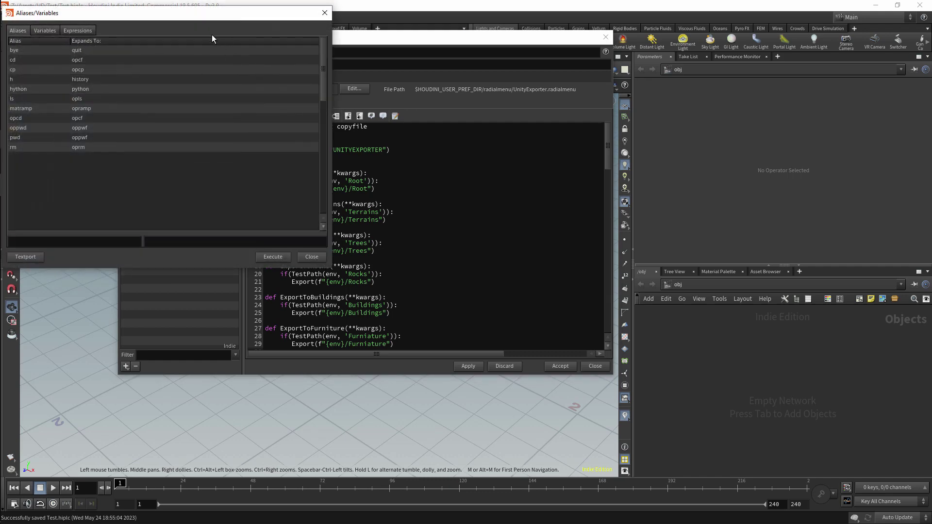
{"action": "left_click_drag", "start_coordinate": [213, 16], "coordinate": [616, 130]}
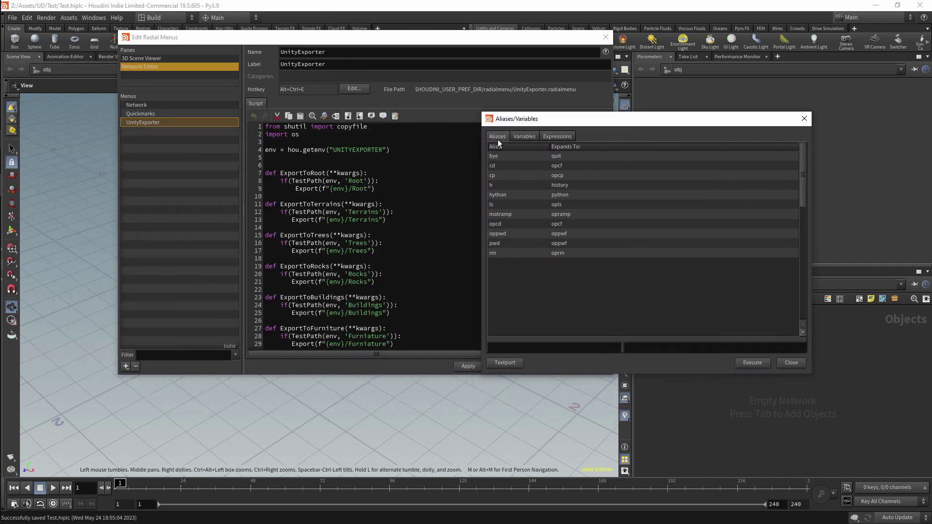
{"action": "left_click", "coordinate": [523, 137]}
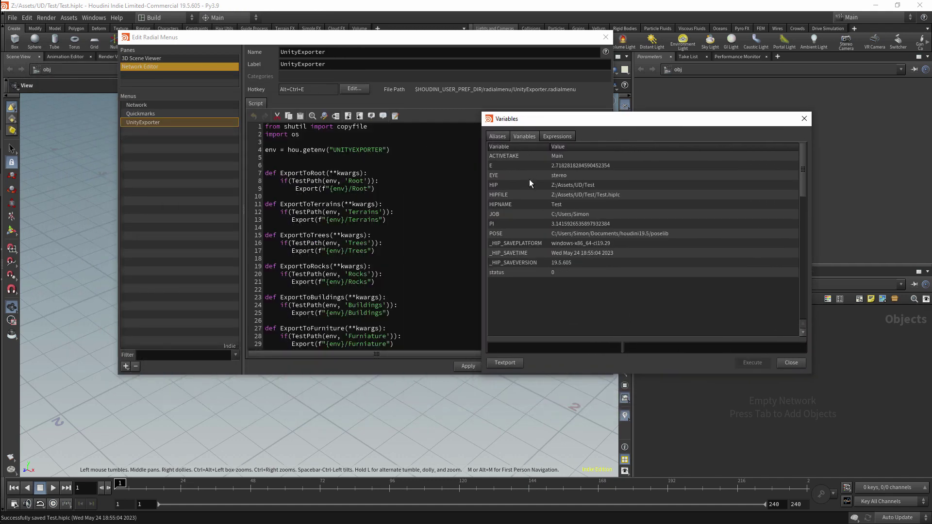
{"action": "left_click", "coordinate": [641, 349]}
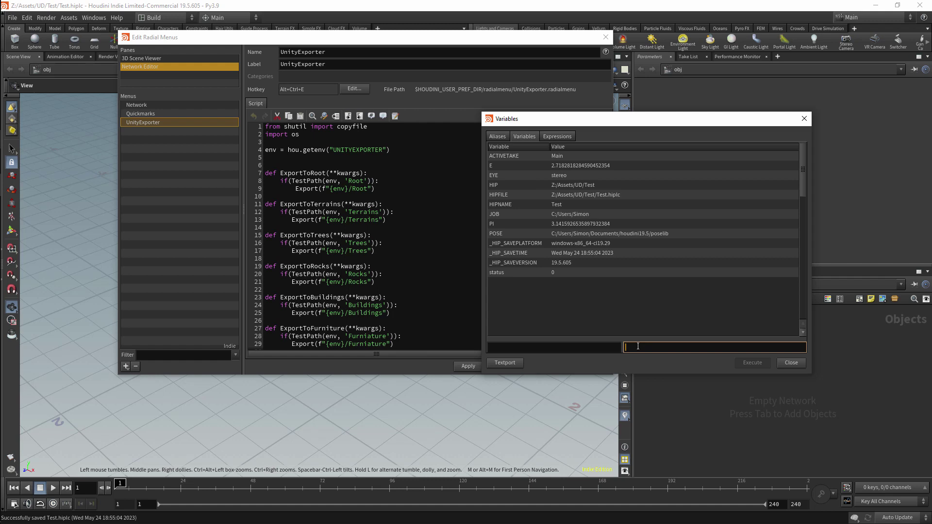
{"action": "key", "text": "ctrl+v"}
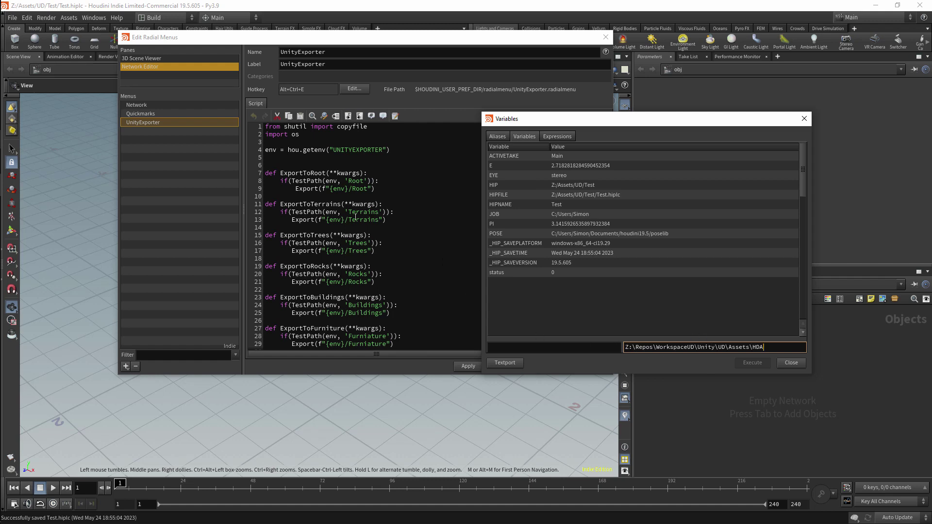
{"action": "left_click", "coordinate": [366, 152]}
{"action": "double_click", "coordinate": [367, 152]}
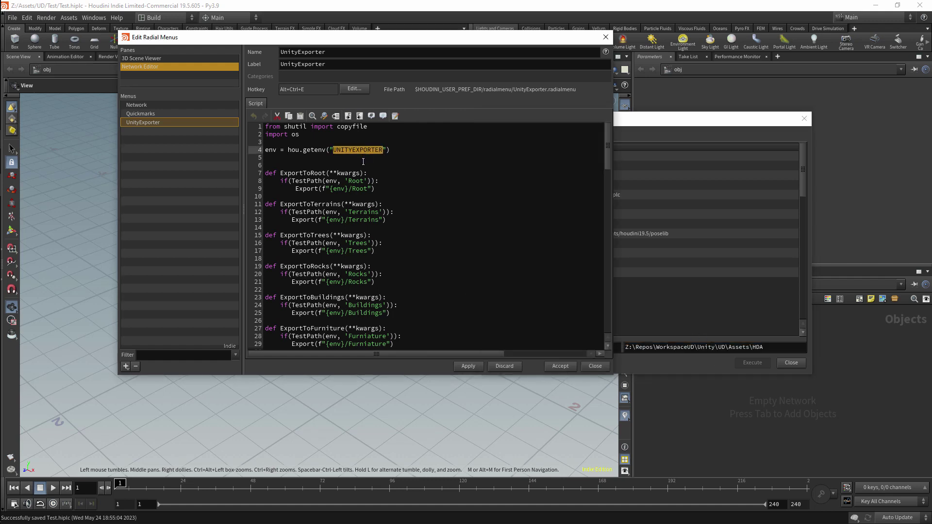
{"action": "left_click", "coordinate": [679, 122]}
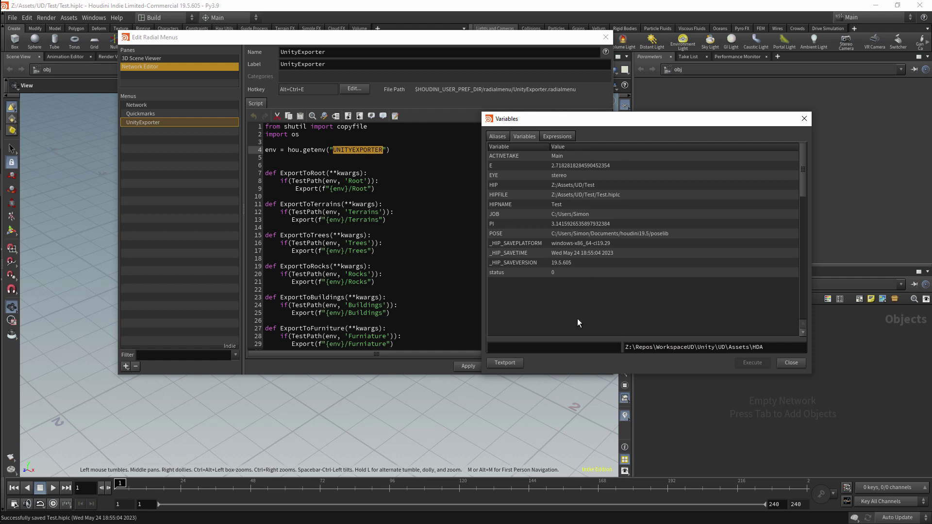
{"action": "left_click", "coordinate": [565, 348]}
{"action": "key", "text": "ctrl+v"}
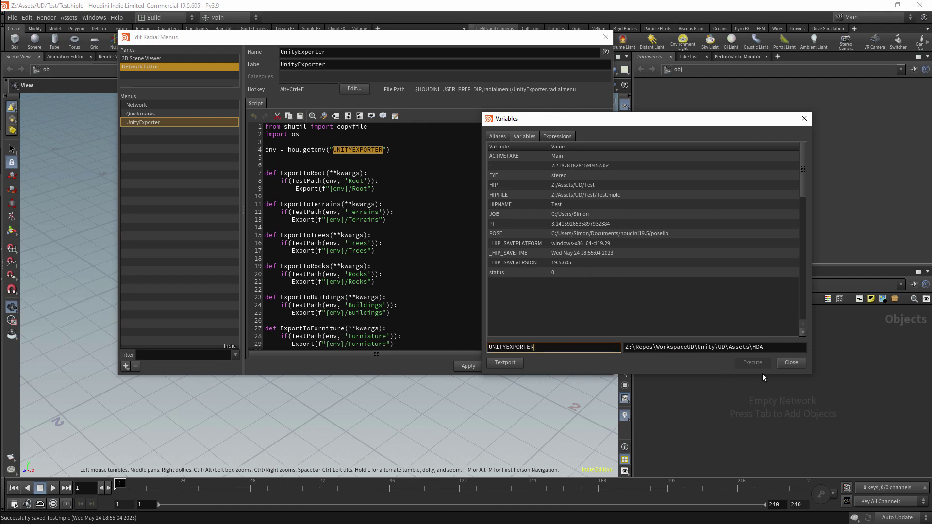
- Trim the path to the Assets folder, create the variable, and change its first backslash to '/'
{"action": "left_click_drag", "start_coordinate": [668, 123], "coordinate": [451, 115]}
{"action": "left_click", "coordinate": [429, 343]}
{"action": "key", "text": "End"}
{"action": "key", "text": "BackSpace"}
{"action": "key", "text": "BackSpace"}
{"action": "key", "text": "BackSpace"}
{"action": "key", "text": "BackSpace"}
{"action": "left_click", "coordinate": [522, 357]}
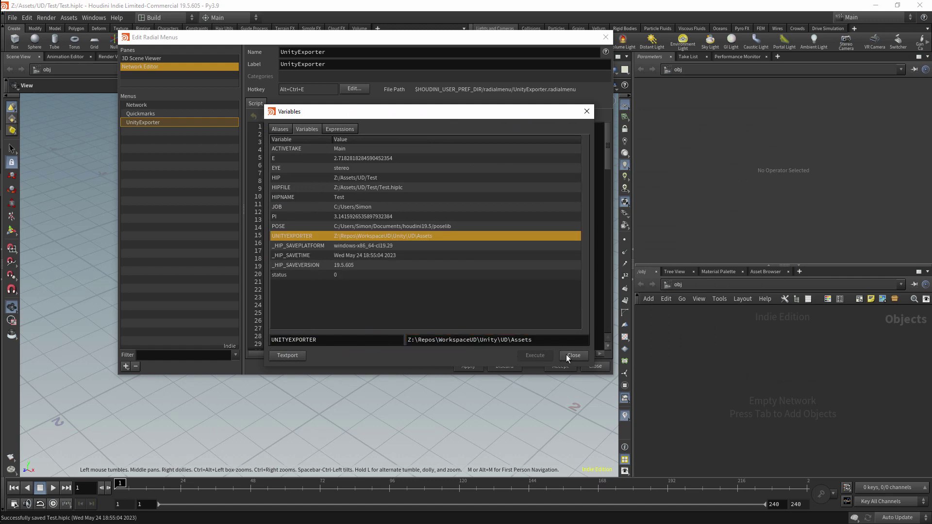
{"action": "left_click", "coordinate": [417, 340]}
{"action": "key", "text": "BackSpace"}
{"action": "type", "text": "/"}
{"action": "left_click", "coordinate": [574, 356]}
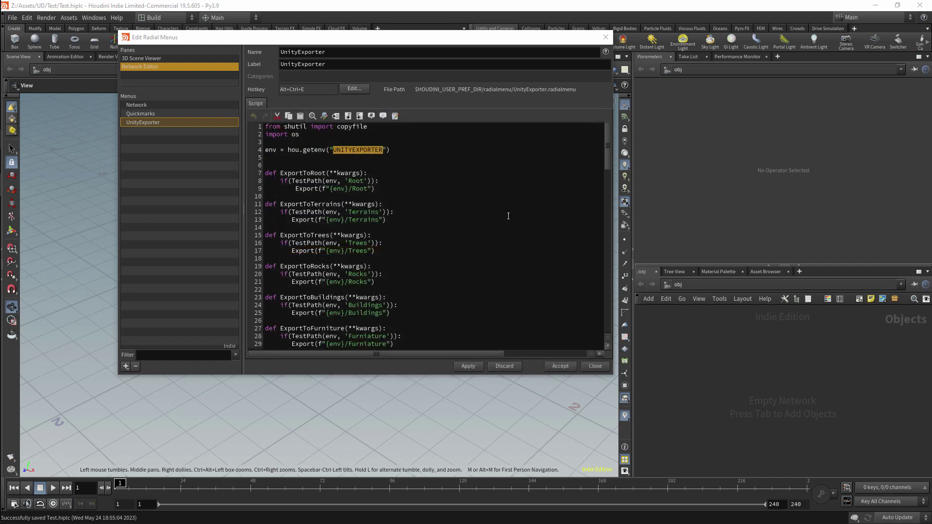
- Create a Geometry node geo1 and dive inside it
{"action": "key", "text": "Tab"}
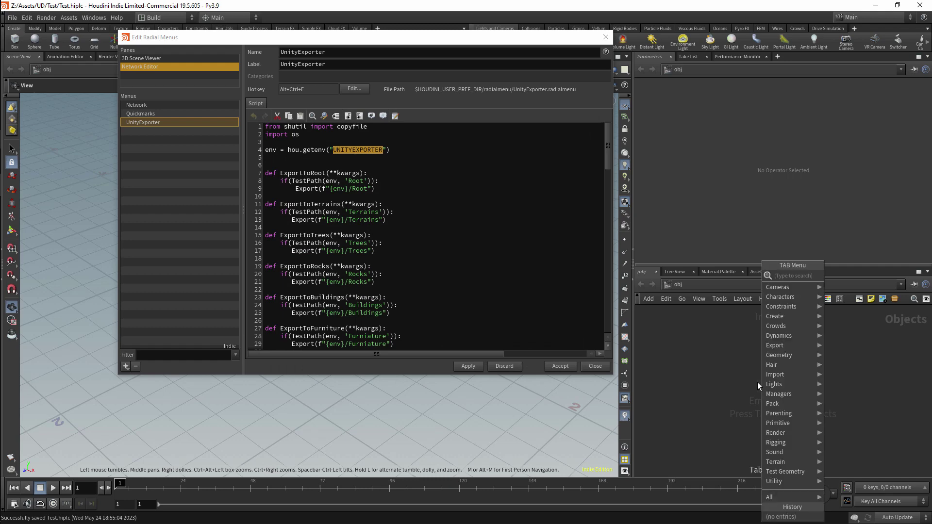
{"action": "type", "text": "ge"}
{"action": "key", "text": "Return"}
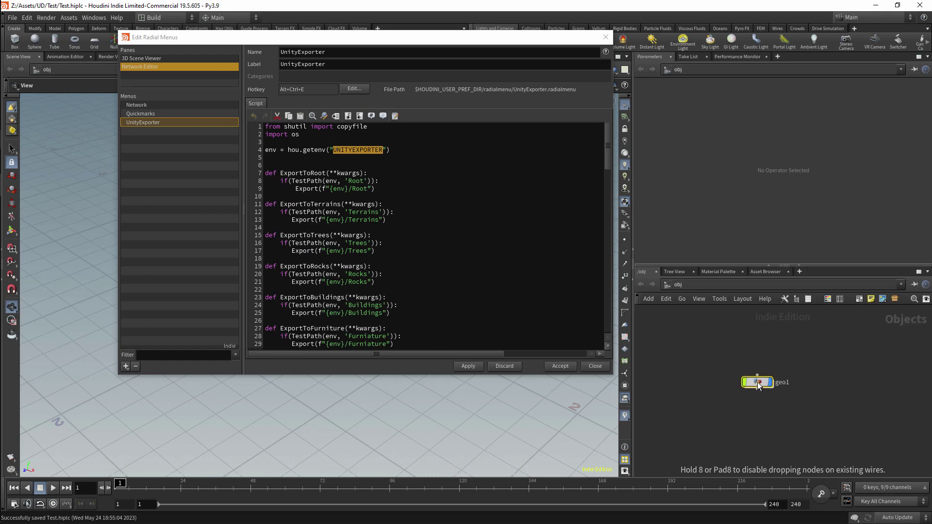
{"action": "left_click", "coordinate": [760, 382]}
{"action": "double_click", "coordinate": [767, 378]}
- Add a Box node and collapse it into a subnetwork named TestBox
{"action": "key", "text": "Tab"}
{"action": "type", "text": "box"}
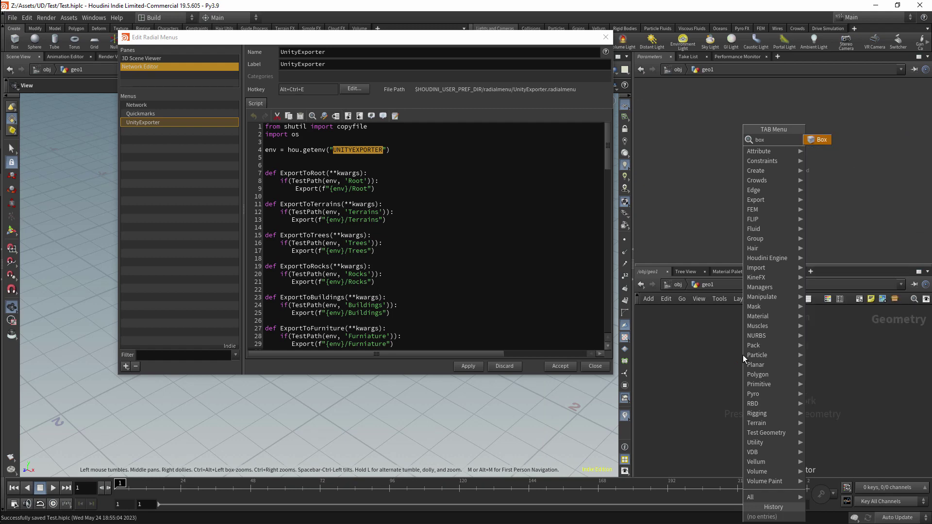
{"action": "key", "text": "Return"}
{"action": "left_click", "coordinate": [743, 354]}
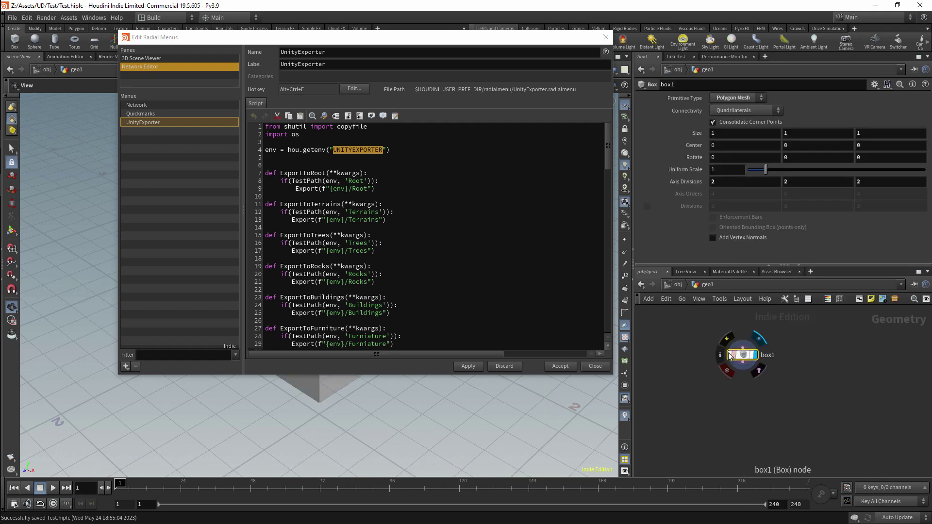
{"action": "right_click", "coordinate": [743, 356]}
{"action": "key", "text": "Escape"}
{"action": "right_click", "coordinate": [742, 355]}
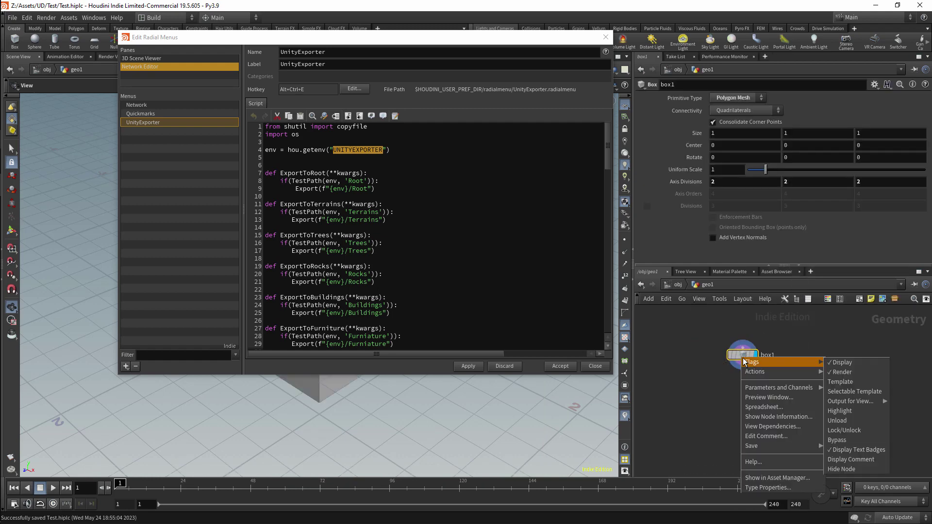
{"action": "key", "text": "Escape"}
{"action": "key", "text": "shift+c"}
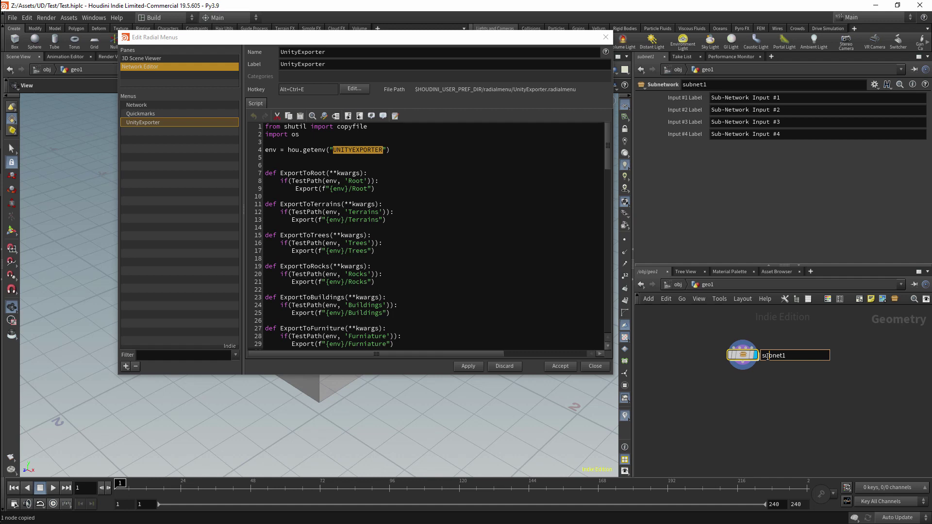
{"action": "type", "text": "suestBox"}
{"action": "key", "text": "Return"}
- Turn the TestBox subnetwork into a digital asset
{"action": "right_click", "coordinate": [743, 355]}
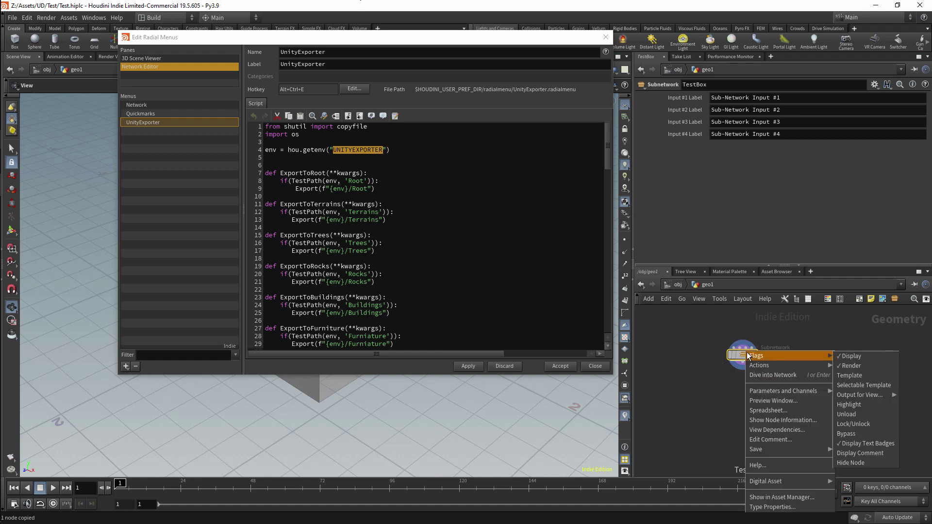
{"action": "mouse_move", "coordinate": [787, 481]}
{"action": "left_click", "coordinate": [844, 483]}
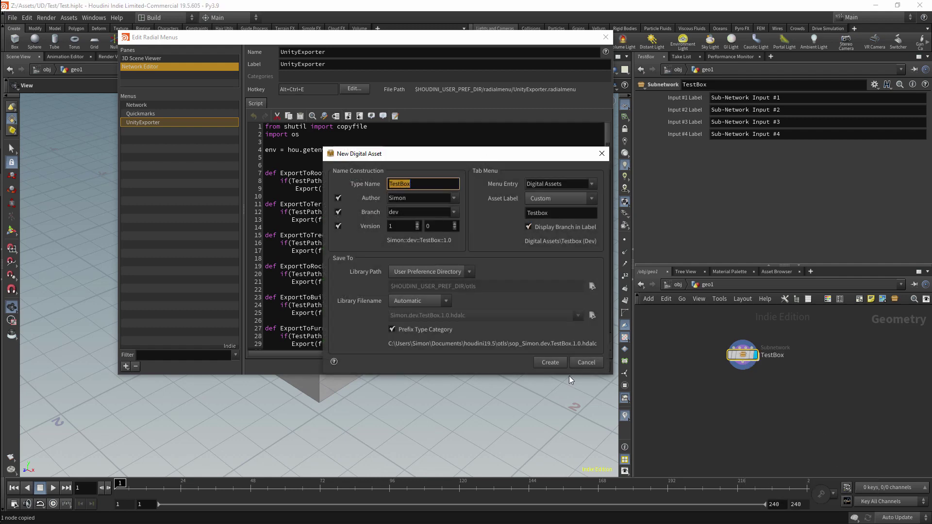
{"action": "left_click", "coordinate": [552, 364]}
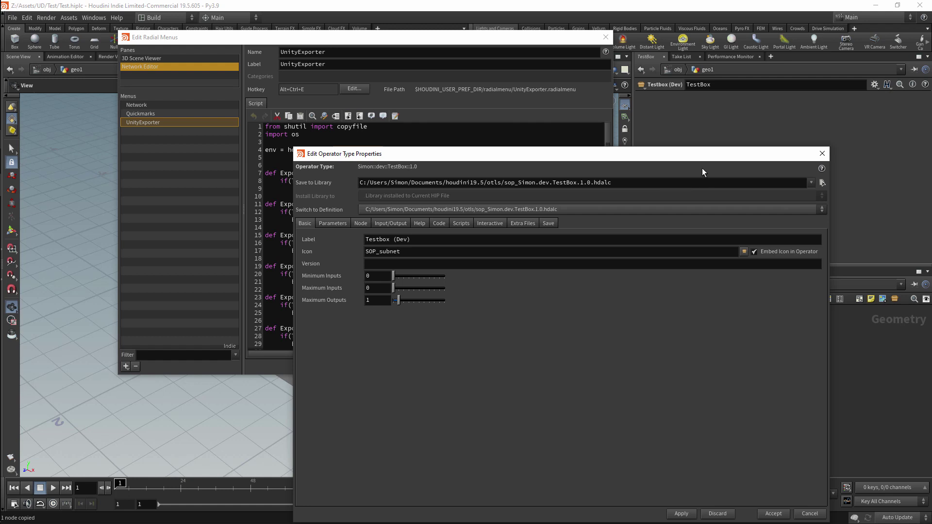
{"action": "left_click_drag", "start_coordinate": [688, 156], "coordinate": [467, 61]}
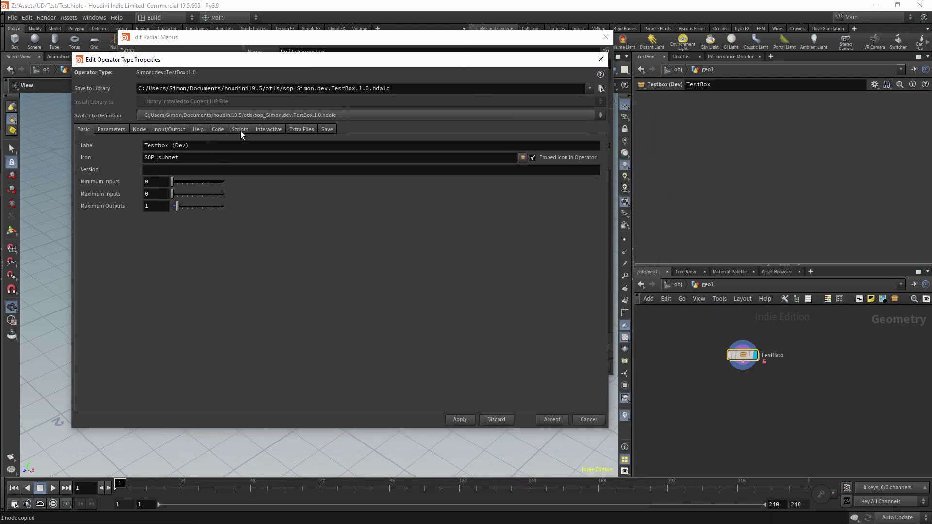
- Promote box1's Uniform Scale onto the TestBox asset's parameters and accept
{"action": "left_click", "coordinate": [116, 129]}
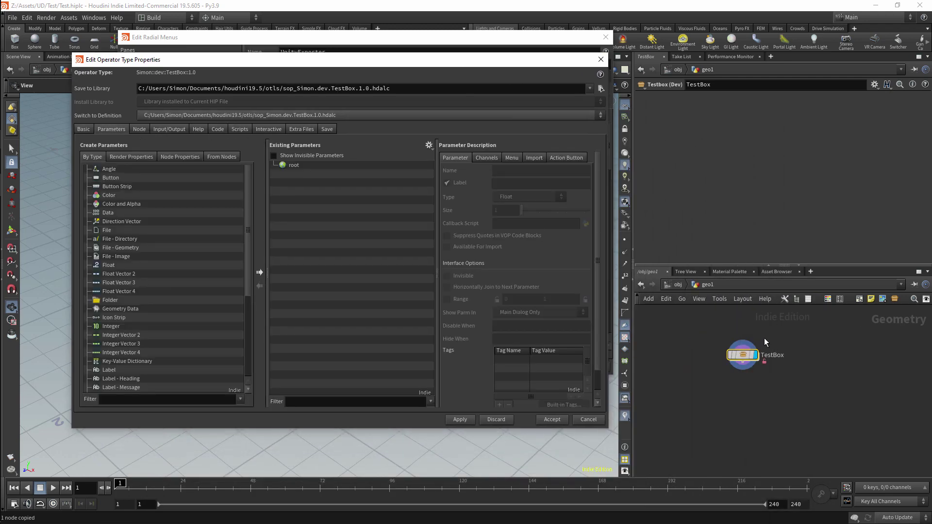
{"action": "mouse_move", "coordinate": [742, 360]}
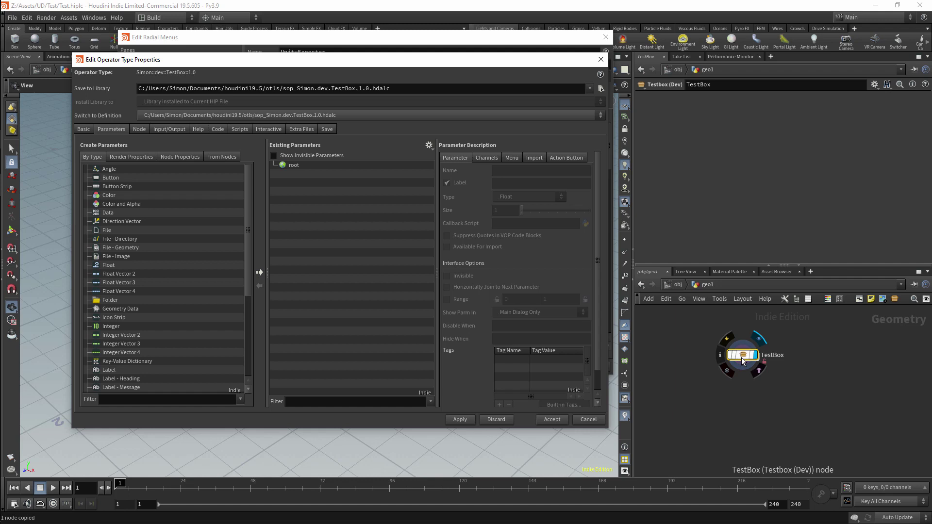
{"action": "double_click", "coordinate": [741, 358]}
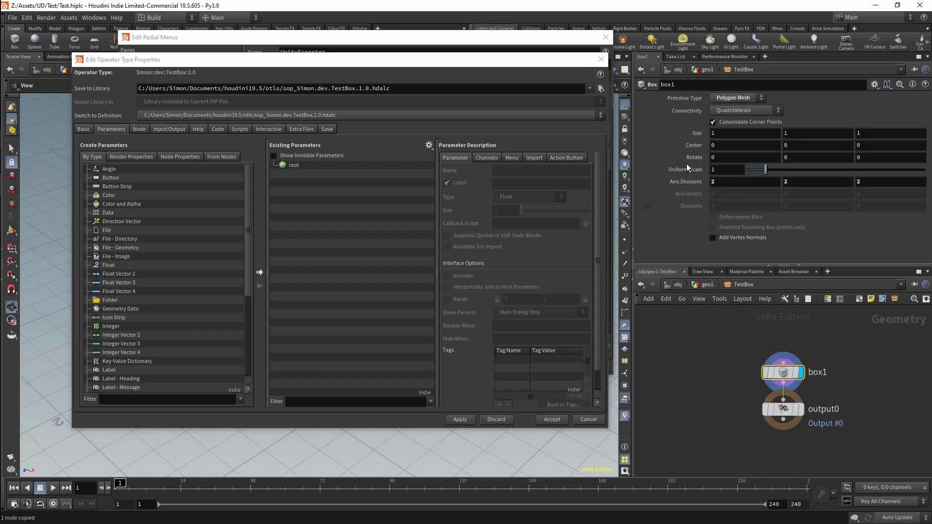
{"action": "left_click_drag", "start_coordinate": [686, 167], "coordinate": [294, 167]}
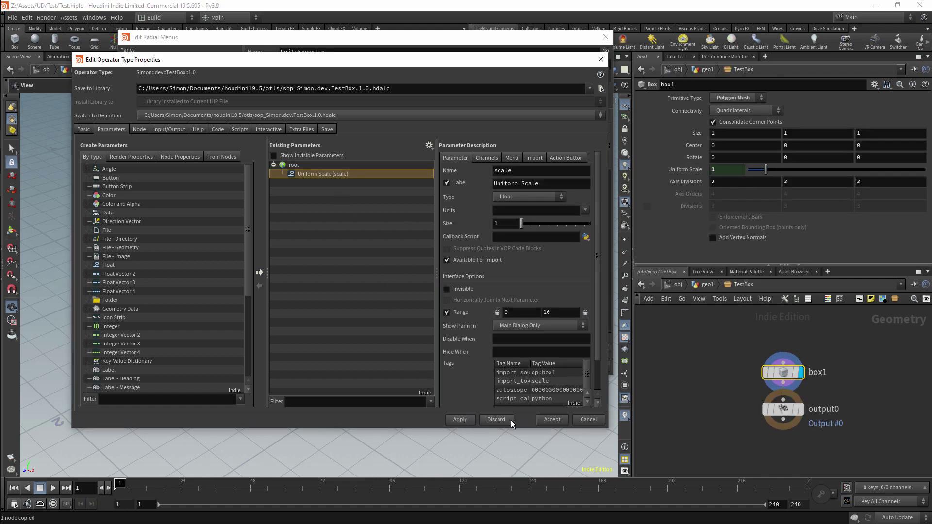
{"action": "left_click", "coordinate": [564, 421]}
- Export TestBox to Unity's Root destination with Ctrl+Alt+E
{"action": "key", "text": "u"}
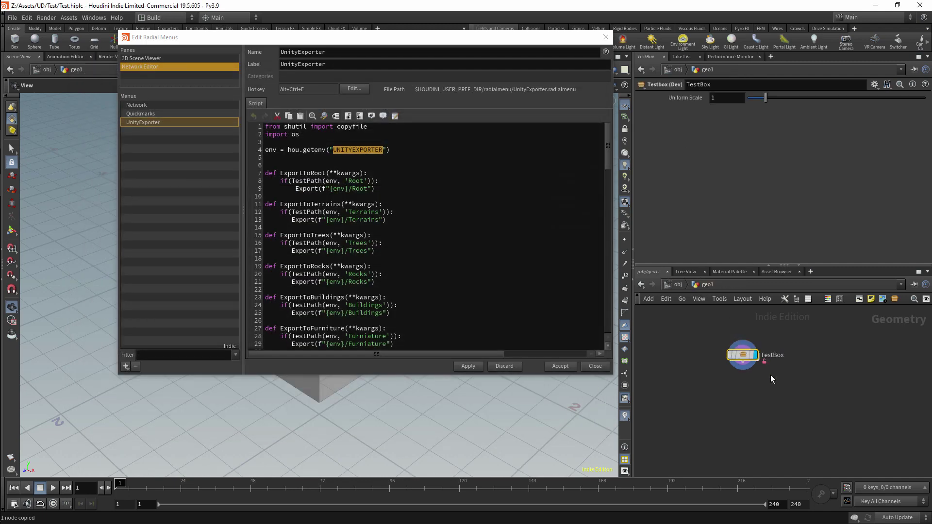
{"action": "key", "text": "ctrl+alt+e"}
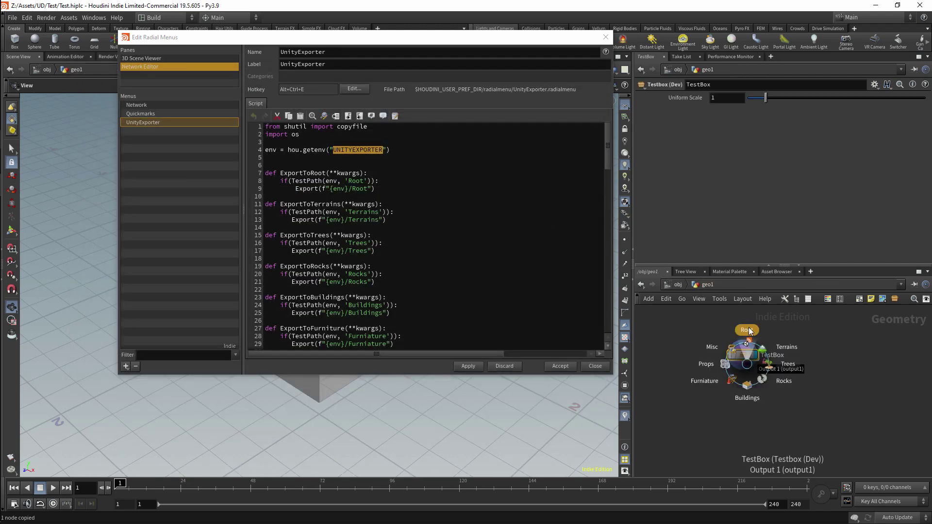
{"action": "left_click", "coordinate": [747, 341]}
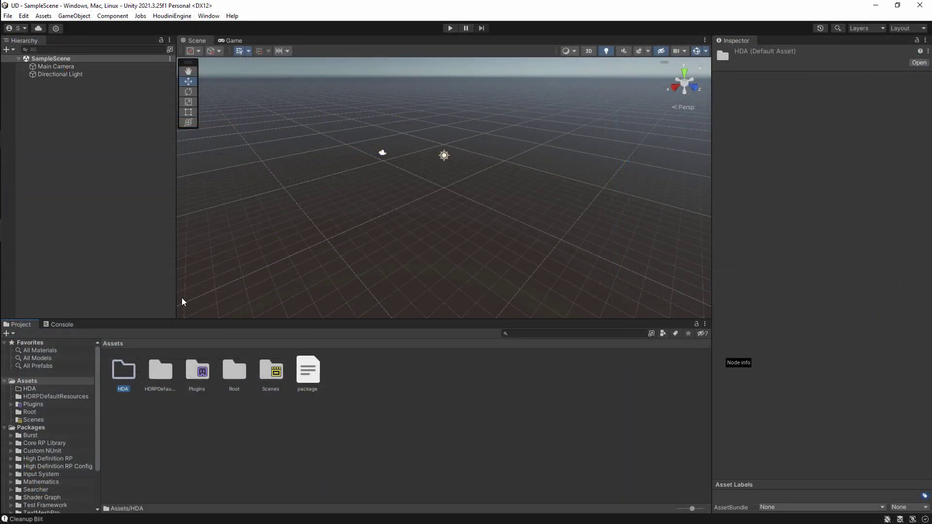
- Check Unity's Assets > HDA folder for the exported asset
{"action": "double_click", "coordinate": [128, 373]}
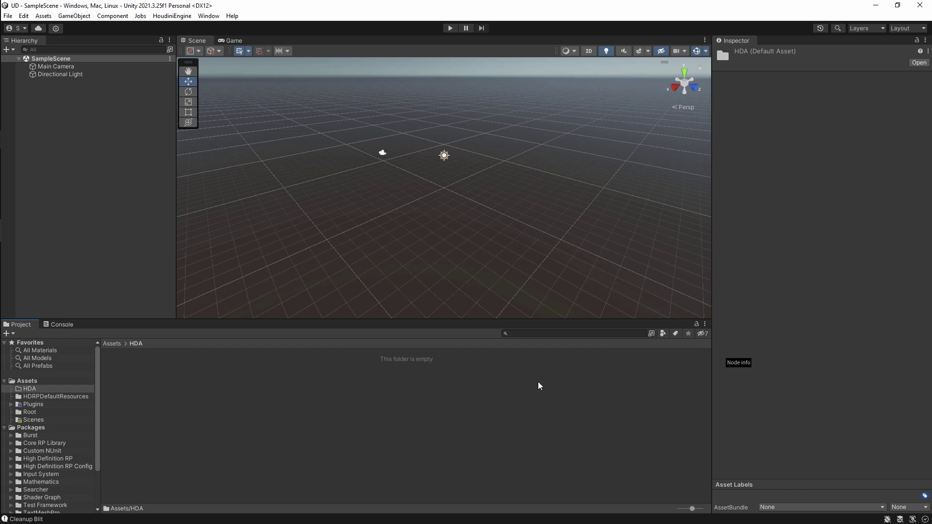
{"action": "left_click", "coordinate": [32, 382]}
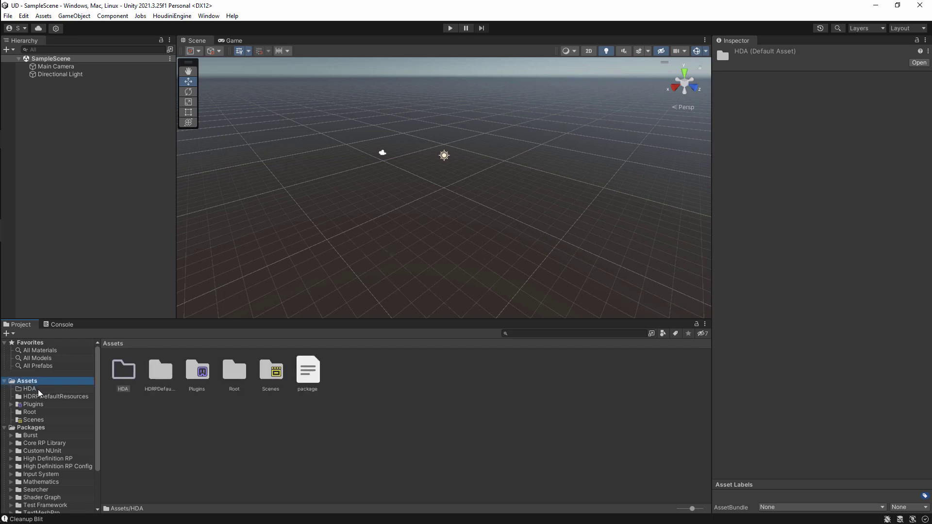
{"action": "left_click", "coordinate": [38, 390]}
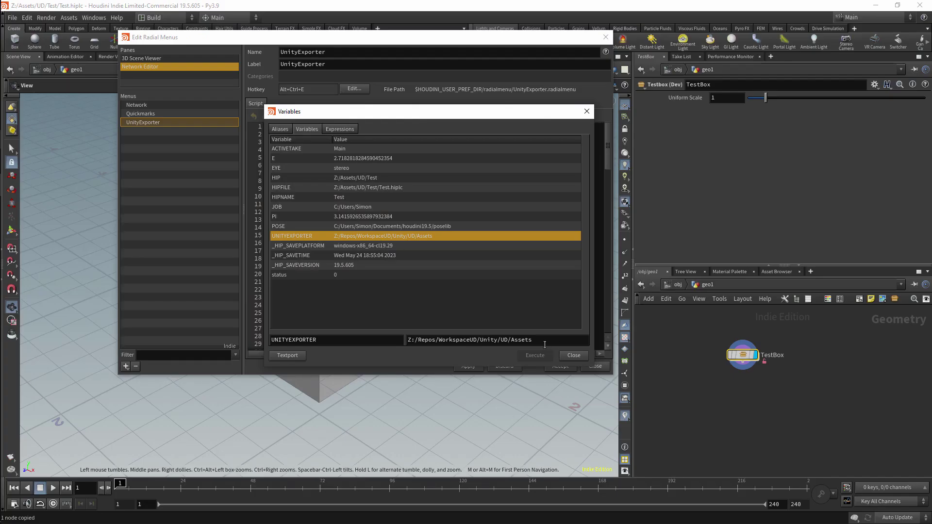
- Edit the UNITYEXPORTER path variable, then re-export TestBox to the Root destination
{"action": "left_click", "coordinate": [542, 345]}
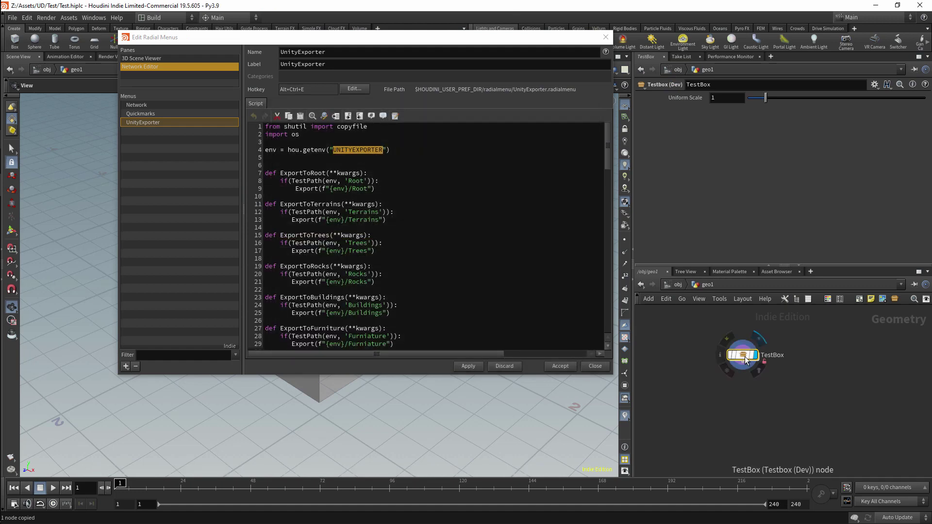
{"action": "key", "text": "ctrl+alt+e"}
{"action": "left_click", "coordinate": [746, 335]}
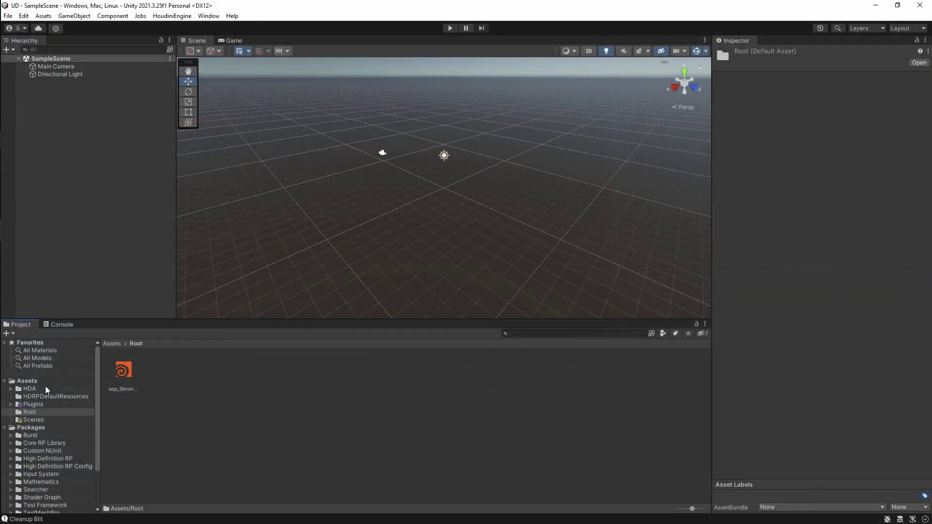
- Browse the Unity project to Assets > HDA > Root, where the exported TestBox asset sits
{"action": "left_click", "coordinate": [27, 382]}
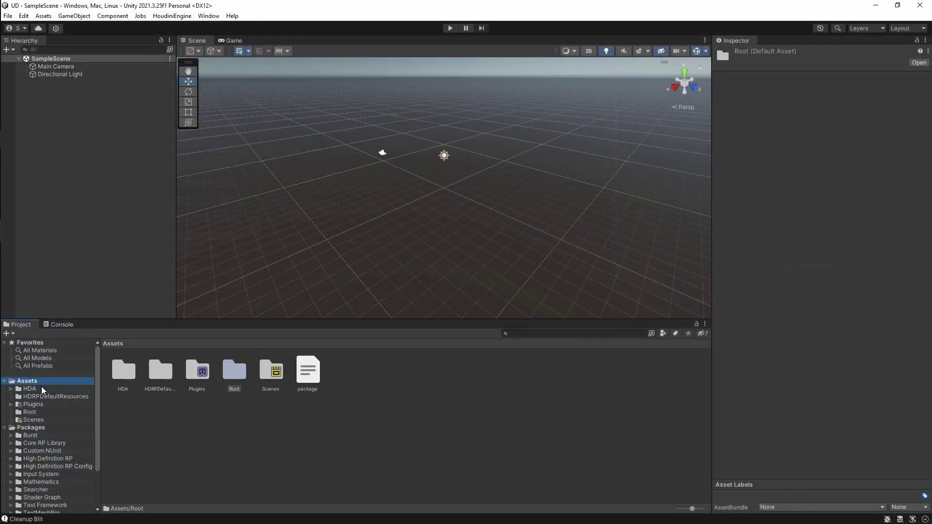
{"action": "left_click", "coordinate": [30, 389]}
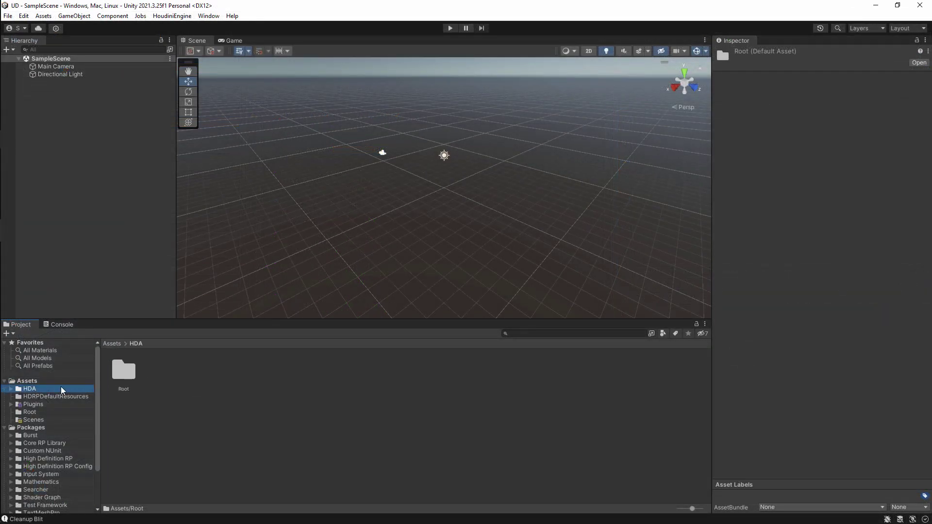
{"action": "double_click", "coordinate": [124, 370]}
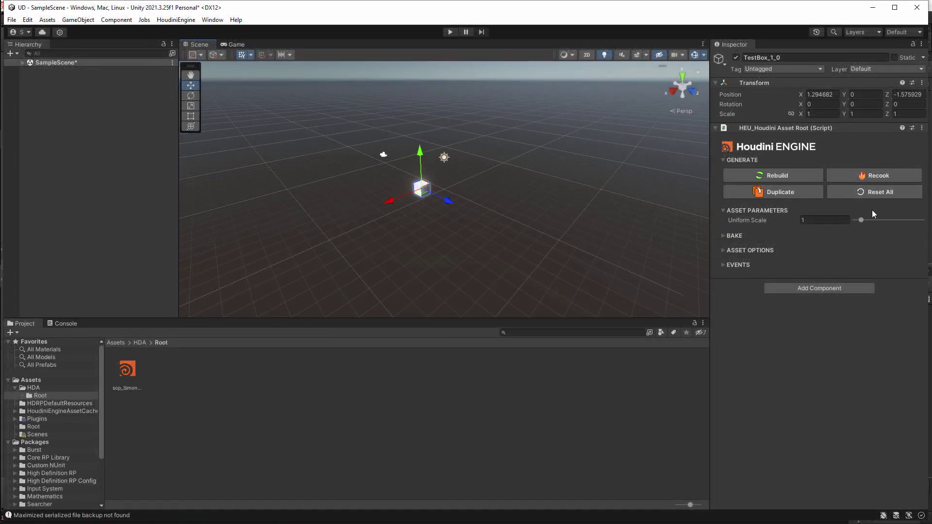
- Reset the TestBox position to the origin and raise its Uniform Scale to 3.642857
{"action": "mouse_move", "coordinate": [861, 220]}
{"action": "left_mouse_down"}
{"action": "mouse_move", "coordinate": [901, 220]}
{"action": "mouse_move", "coordinate": [861, 221]}
{"action": "left_mouse_up"}
{"action": "left_click", "coordinate": [922, 83]}
{"action": "left_click", "coordinate": [854, 93]}
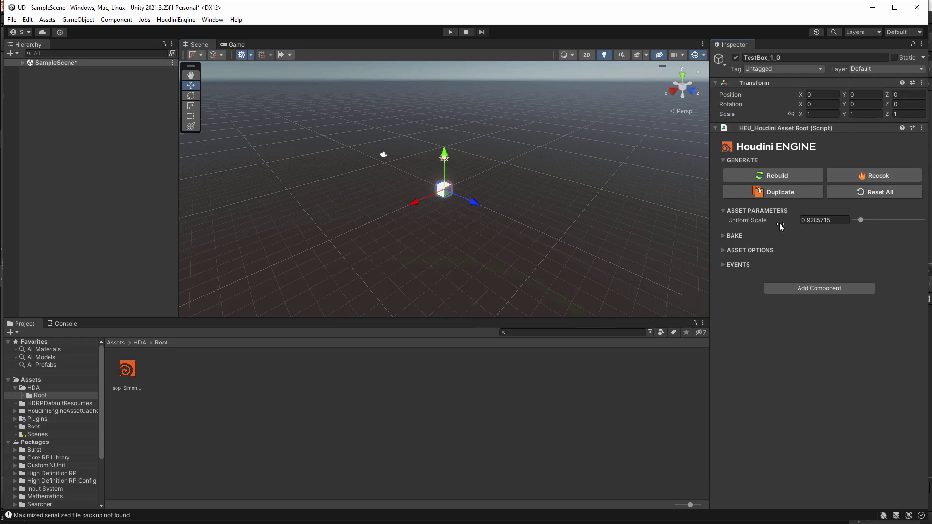
{"action": "mouse_move", "coordinate": [861, 220]}
{"action": "left_mouse_down"}
{"action": "mouse_move", "coordinate": [893, 220]}
{"action": "mouse_move", "coordinate": [879, 221]}
{"action": "left_mouse_up"}
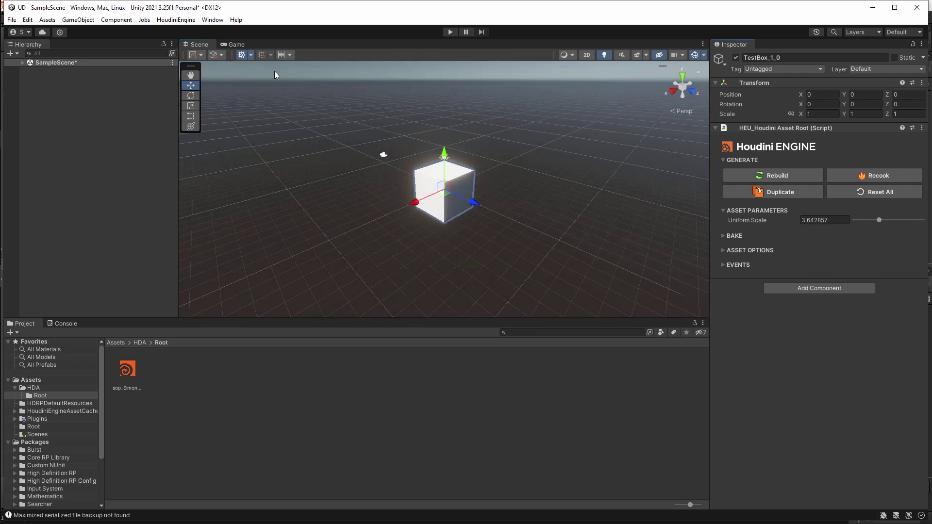
{"action": "left_click", "coordinate": [176, 19]}
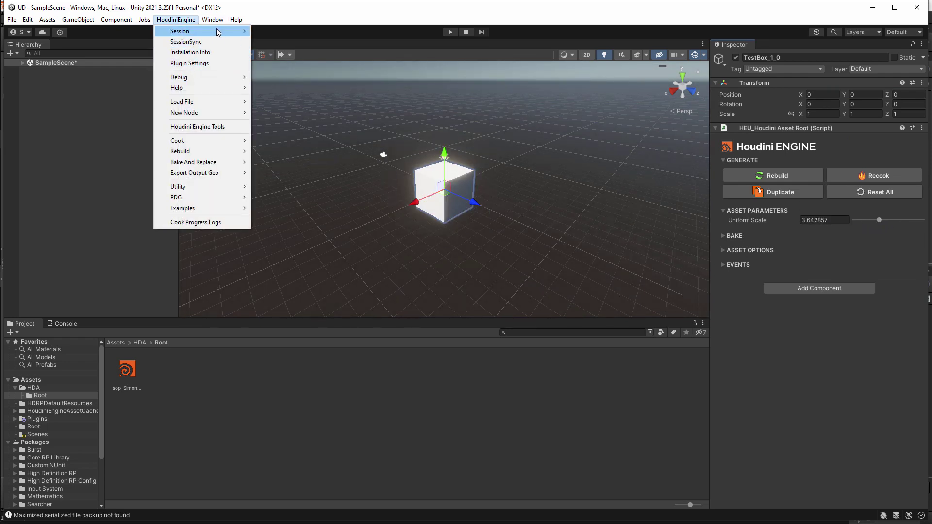
- Delete the leftover top-level Root folder from Assets, keeping the cube in the scene
{"action": "mouse_move", "coordinate": [217, 31]}
{"action": "mouse_move", "coordinate": [291, 42]}
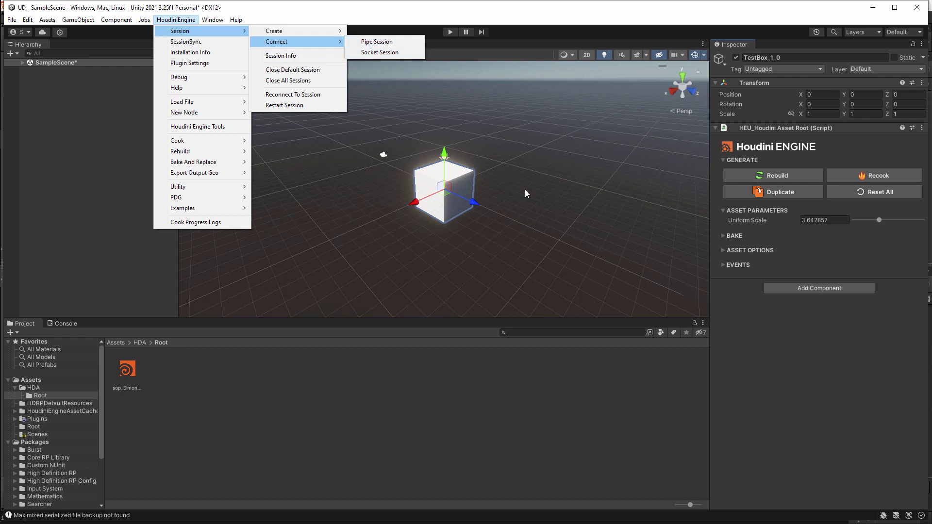
{"action": "left_click", "coordinate": [483, 383]}
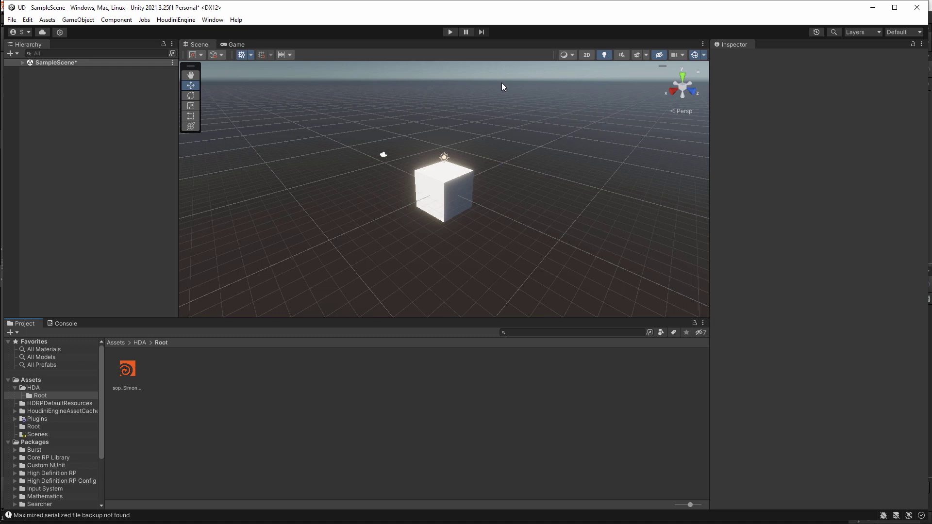
{"action": "left_click", "coordinate": [32, 427]}
{"action": "key", "text": "Delete"}
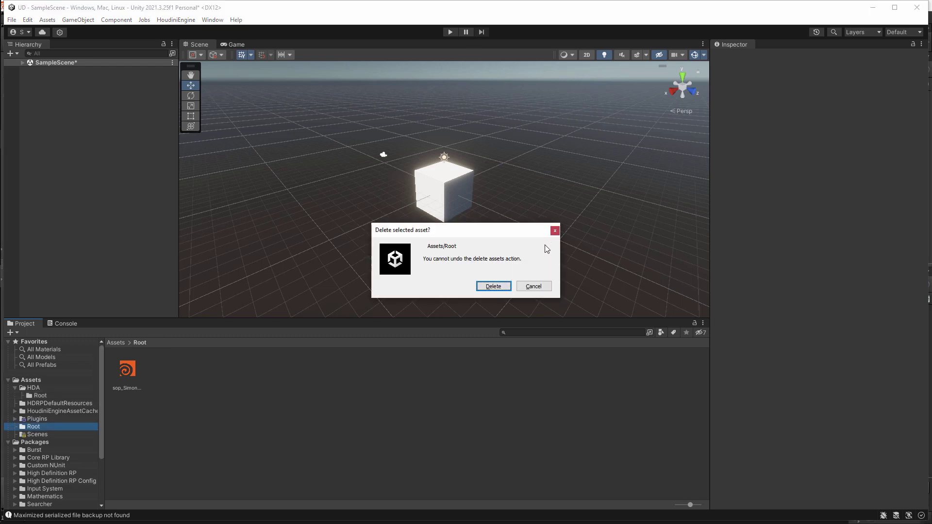
{"action": "left_click", "coordinate": [481, 286]}
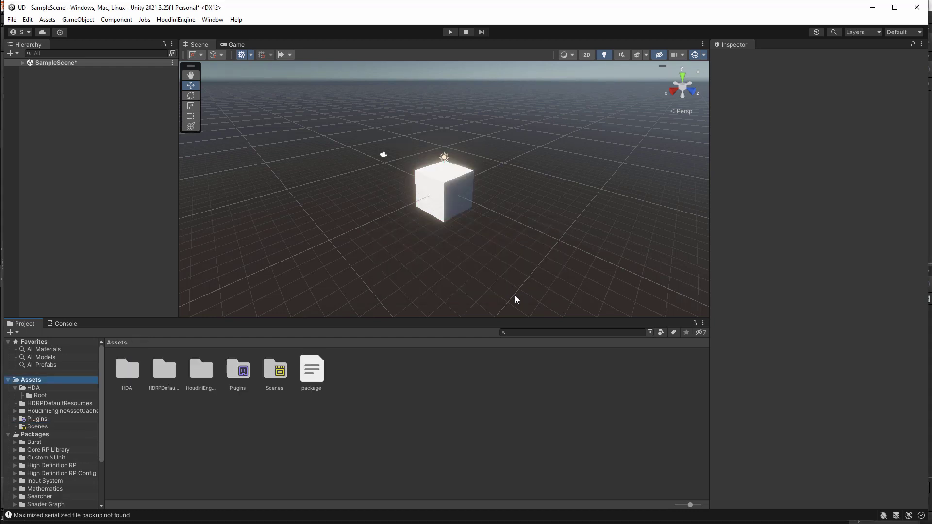